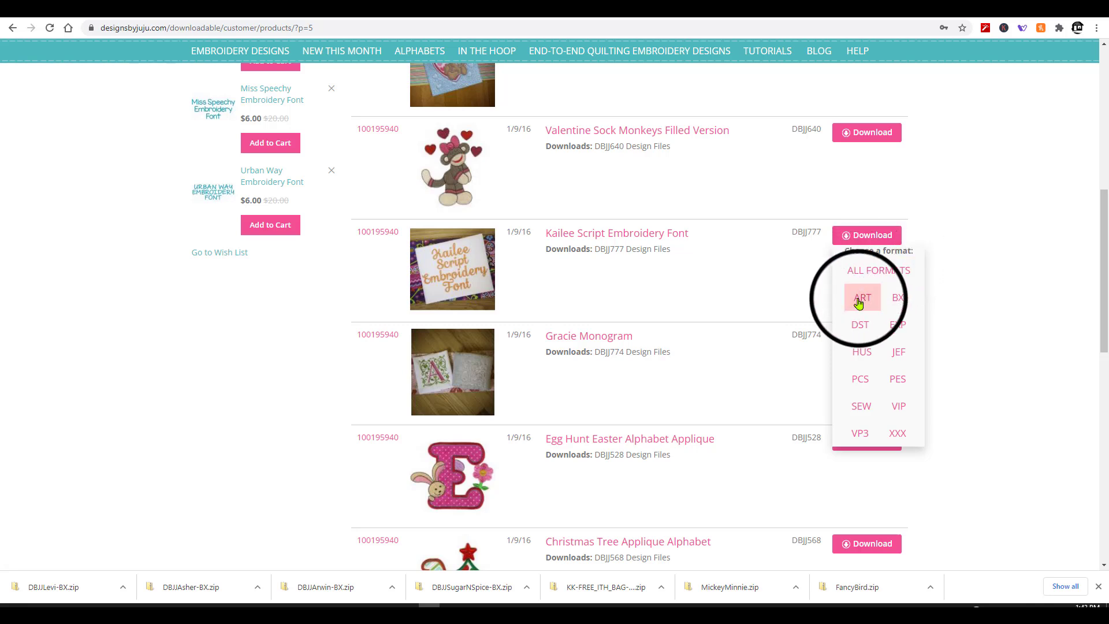
Step: Download the Kailee Script Embroidery Font in BX format, and switch to Embrilliance to create a blank design in a reduced window
left_click(902, 303)
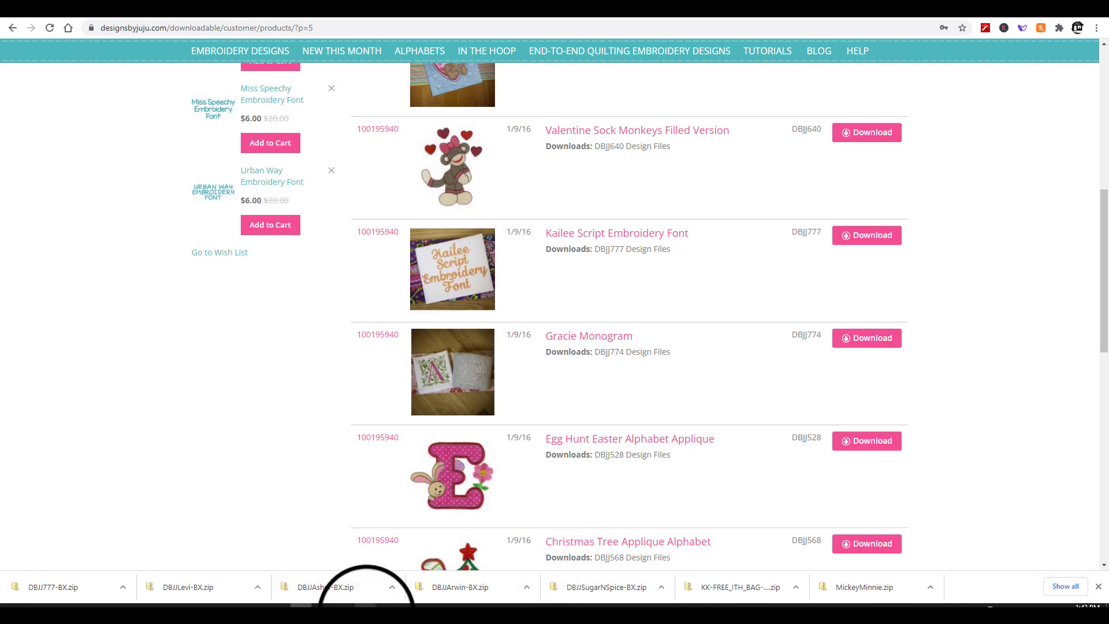
left_click(366, 608)
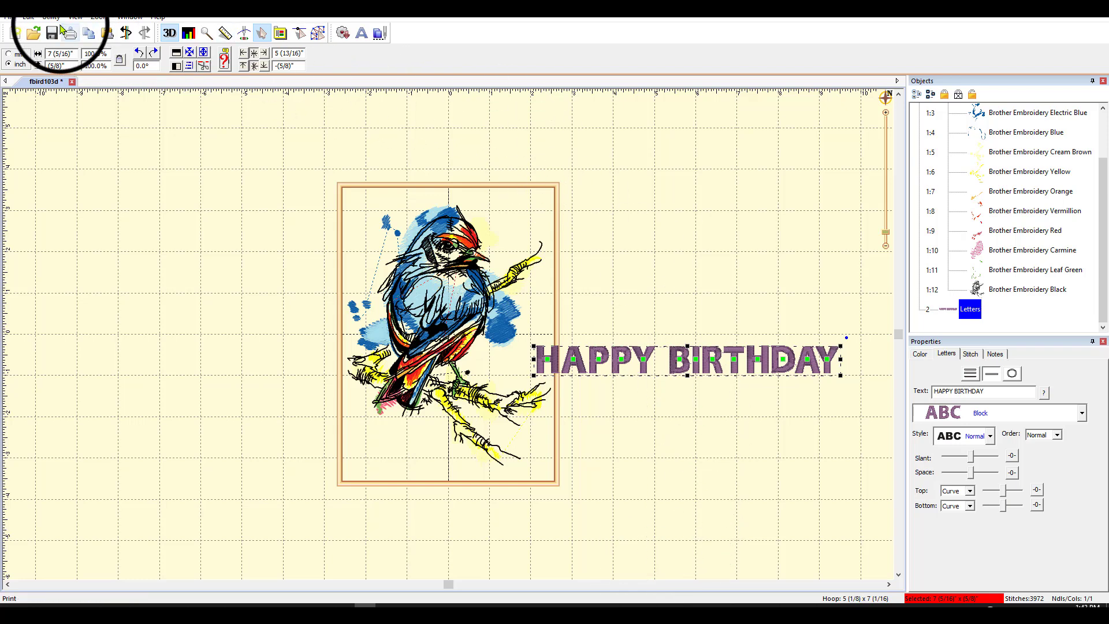
left_click(16, 34)
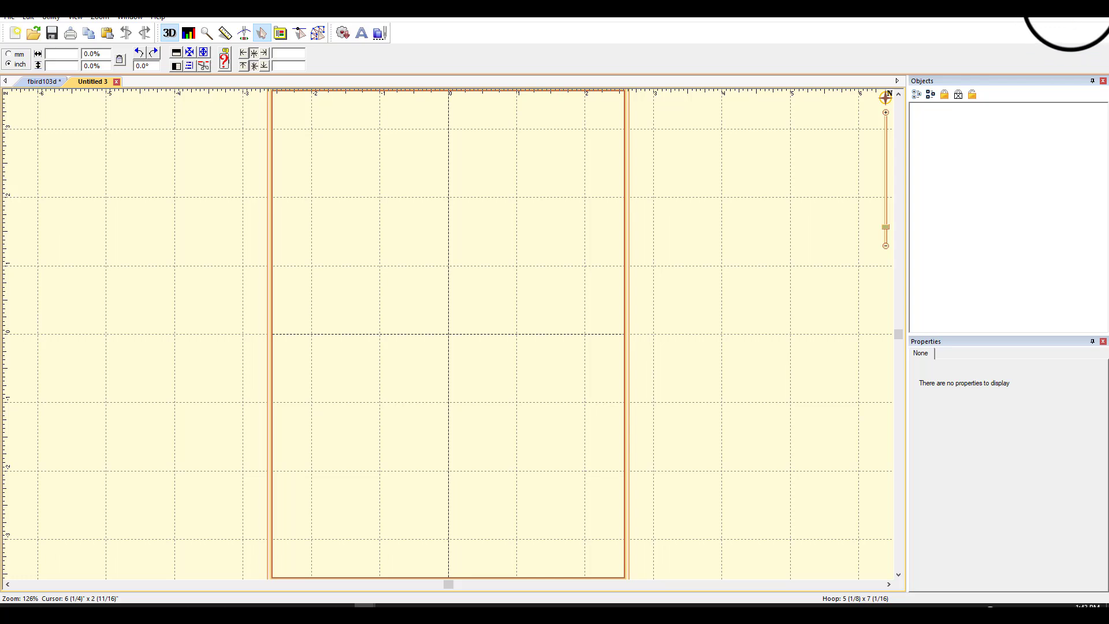
left_click(1070, 4)
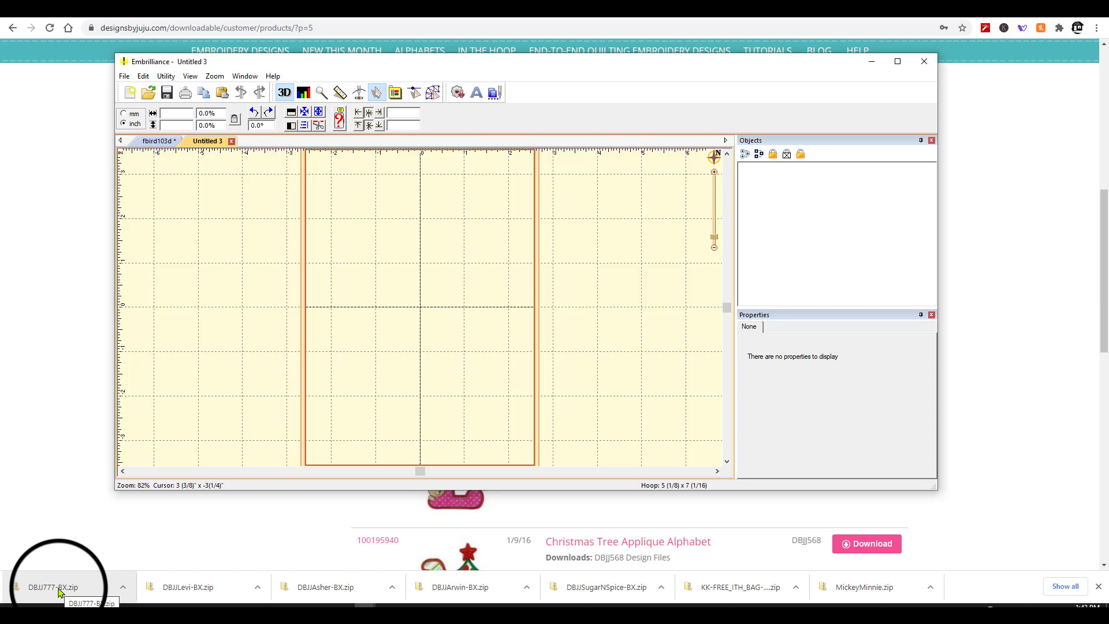
Step: Open the downloaded DBJJ777-BX.zip and extract all its files to the DBJJ777-BX folder in Downloads
left_click(59, 589)
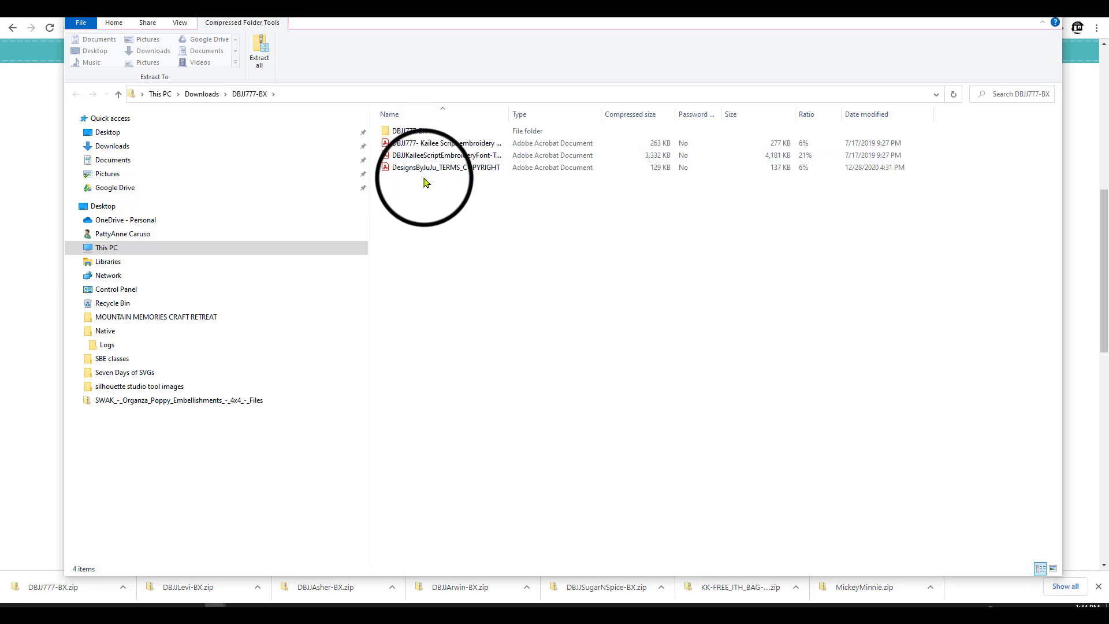
left_click(408, 130)
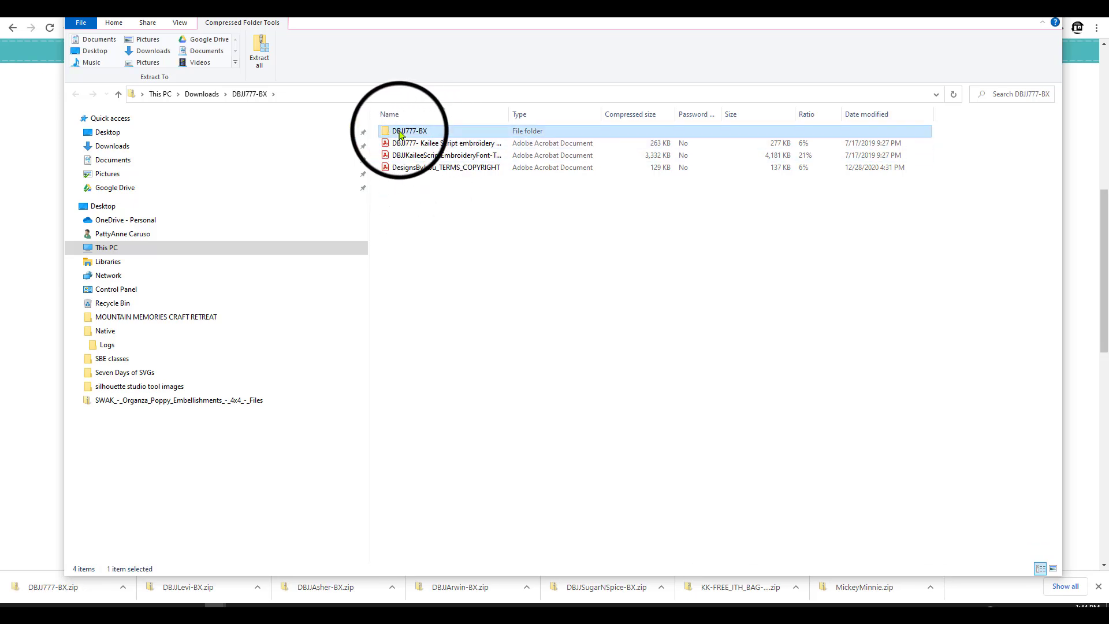
left_click(396, 176)
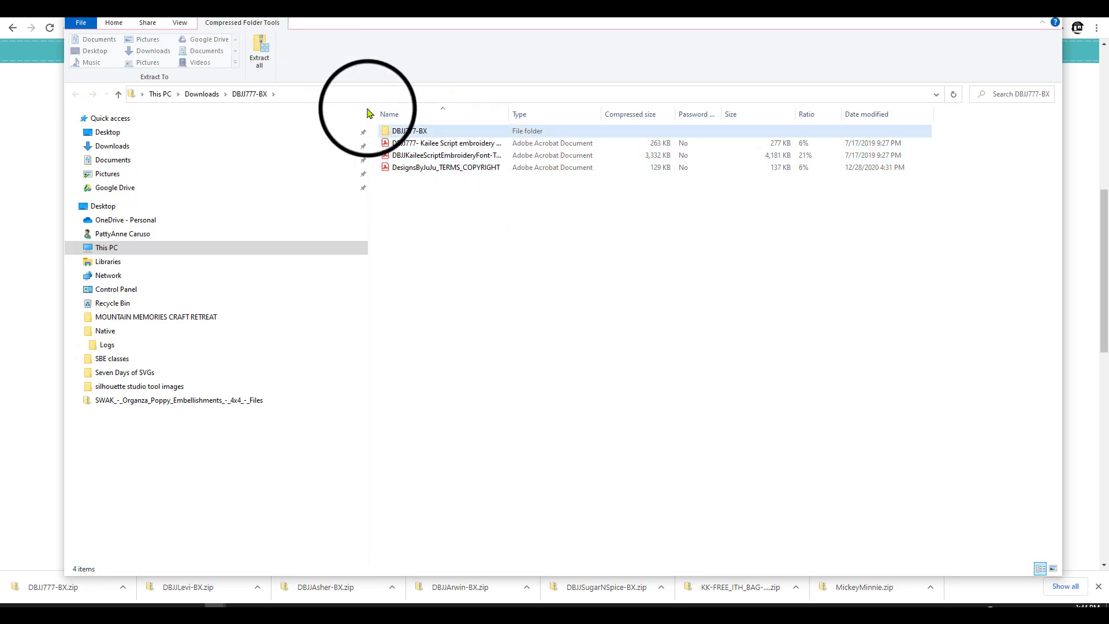
left_click(267, 60)
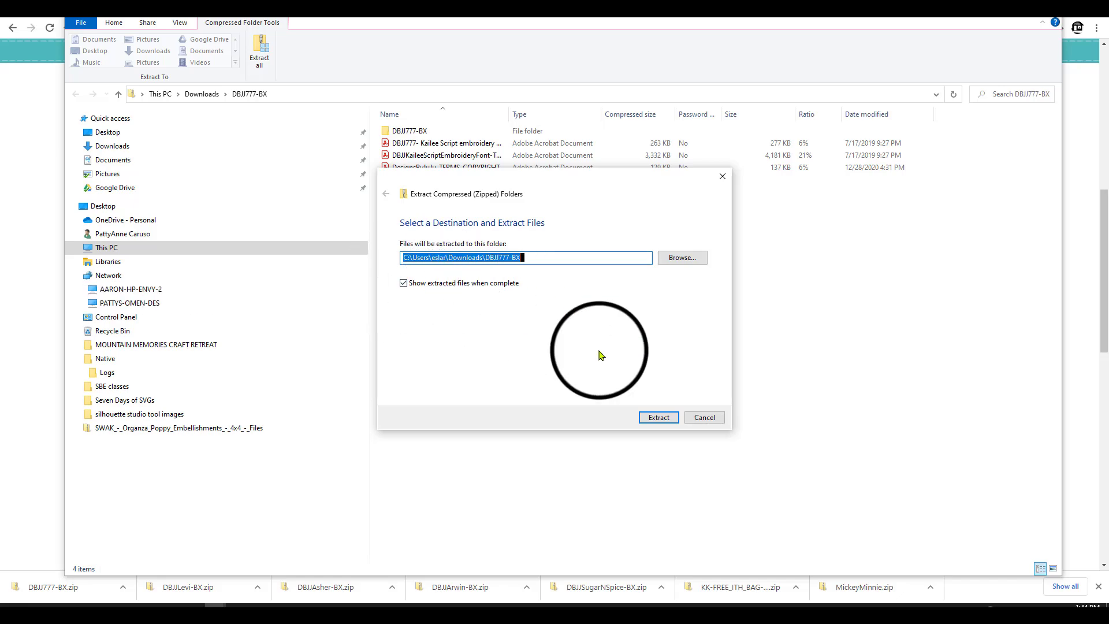
left_click(658, 417)
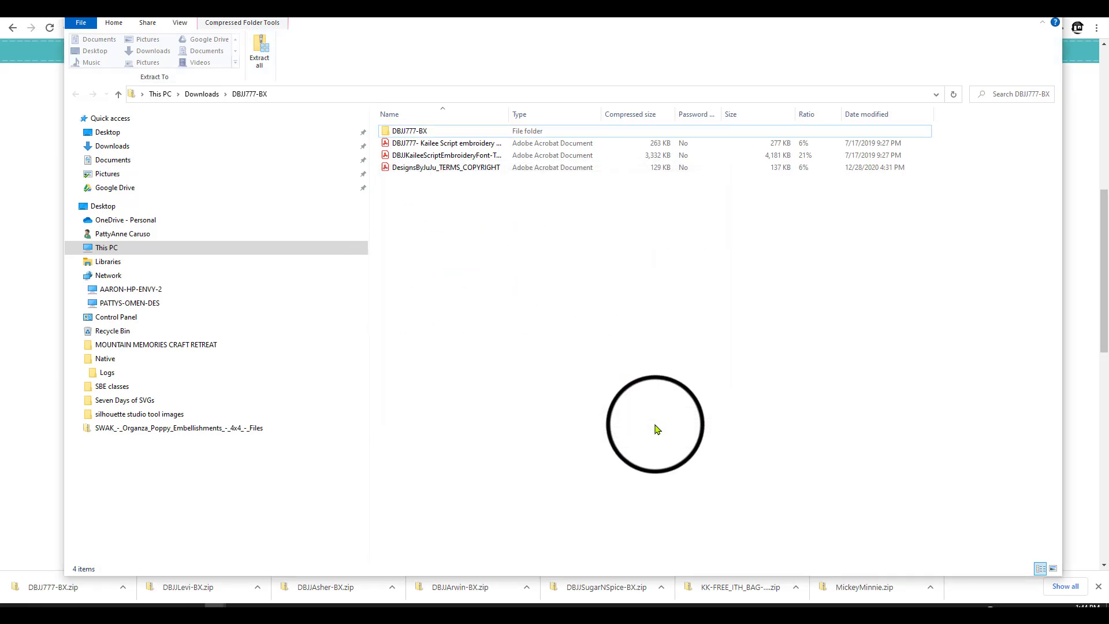
Step: Install the six DBJJ Kailee Script font files from the extracted DBJJ777-BX subfolder in Embrilliance
double_click(421, 147)
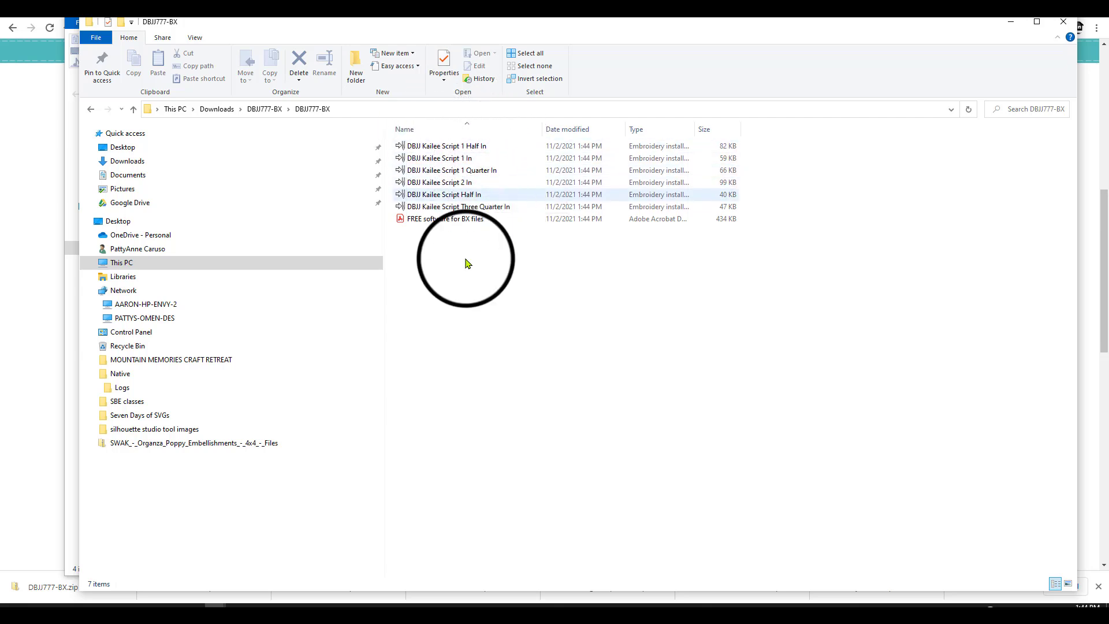
left_click(489, 209)
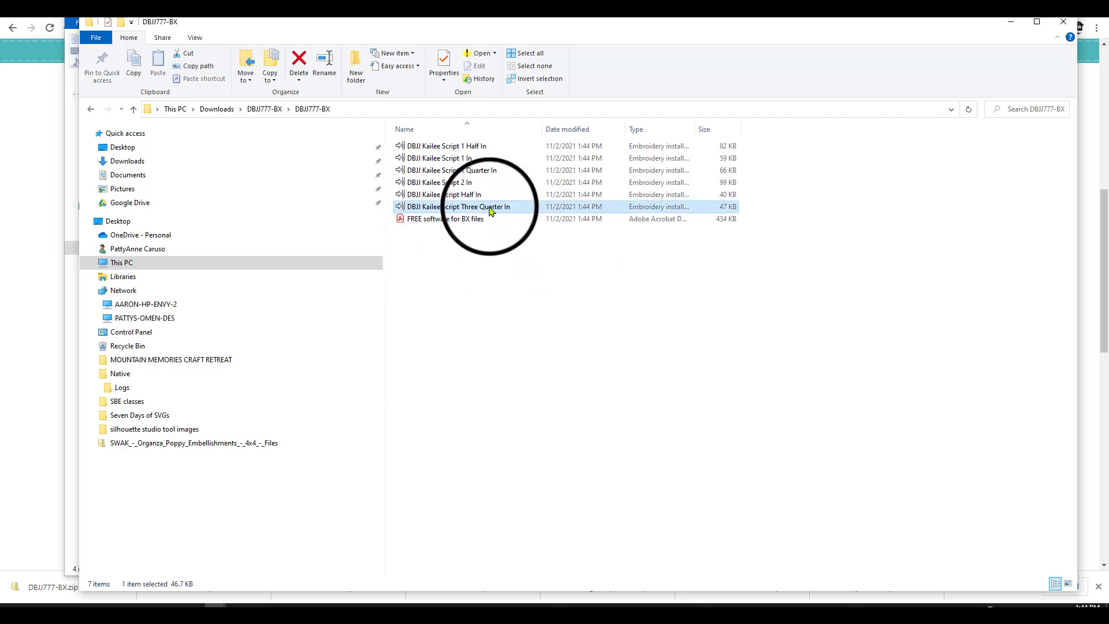
left_click(471, 148, "shift")
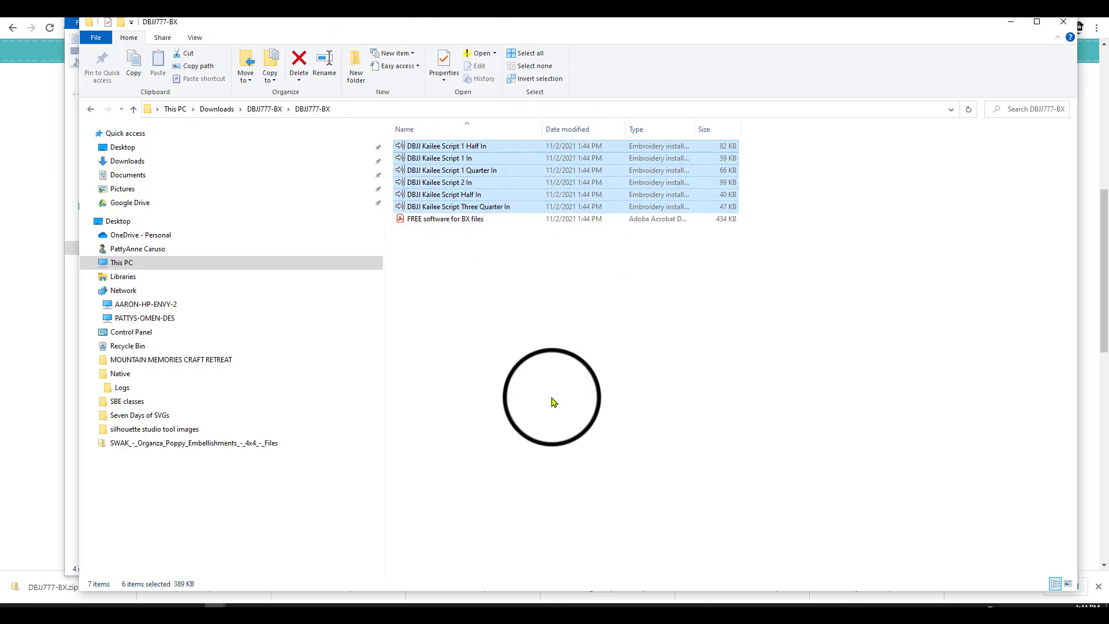
mouse_move(365, 603)
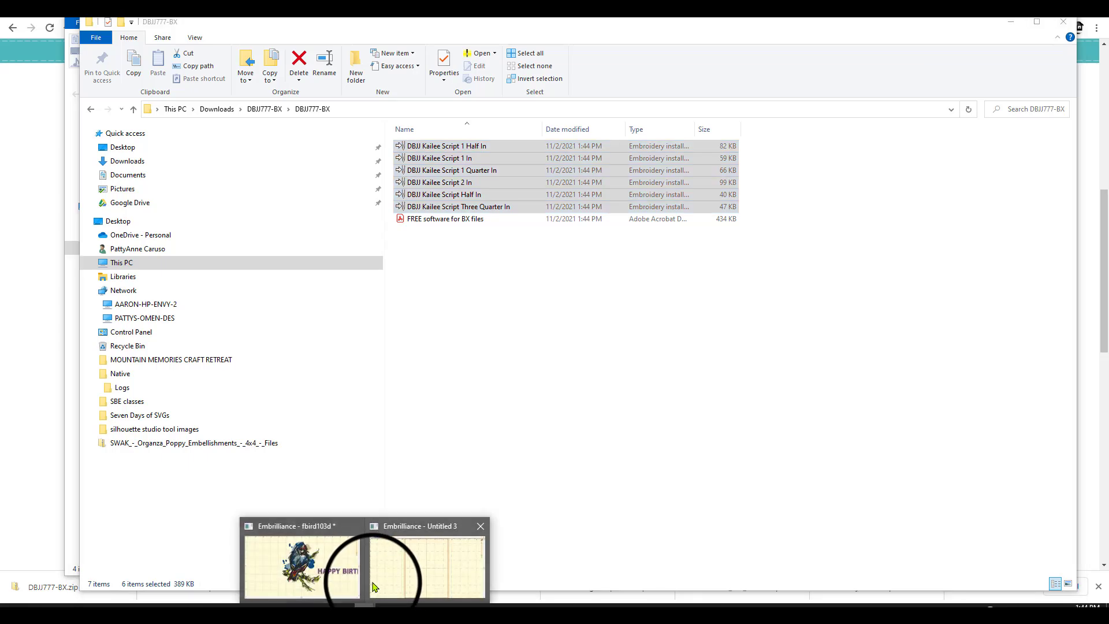
left_click(399, 569)
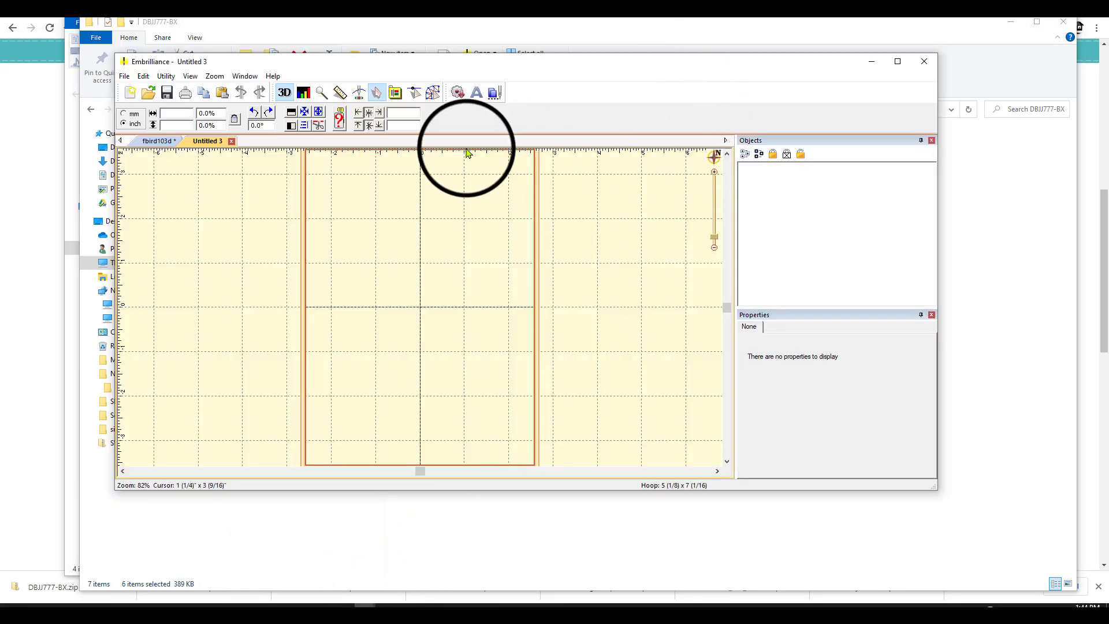
left_click_drag(624, 74, 628, 255)
left_click_drag(469, 154, 438, 426)
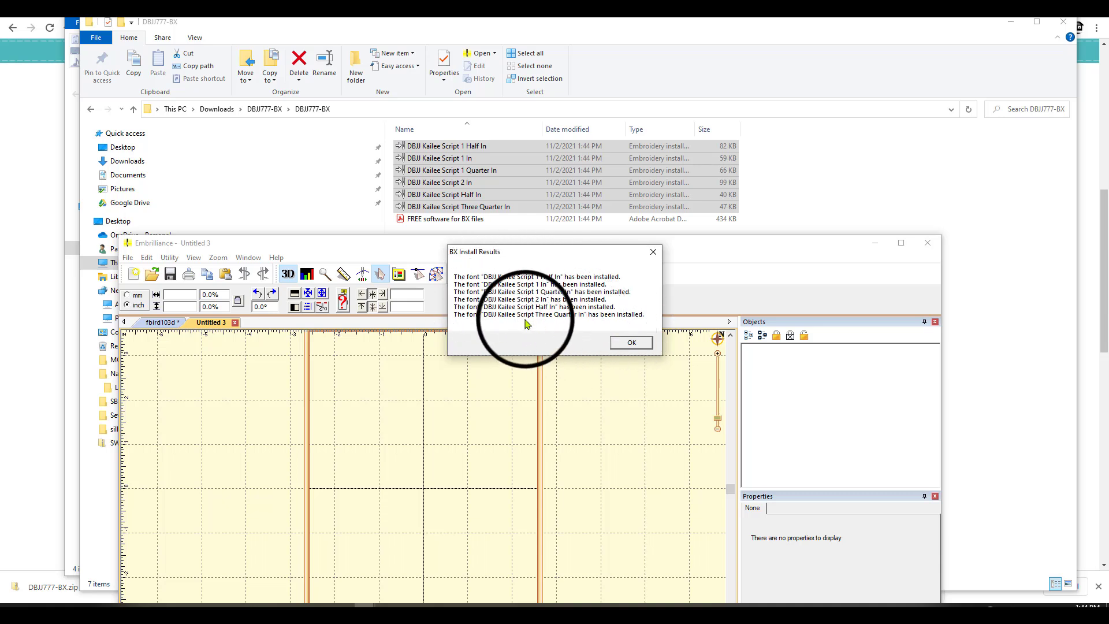
left_click(631, 343)
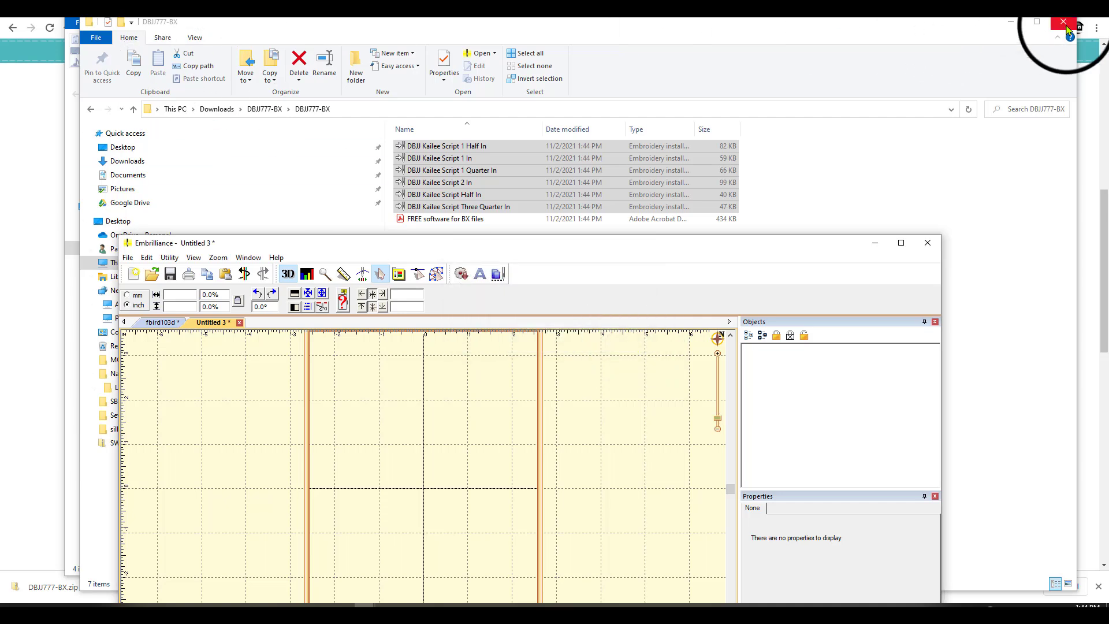
Step: Close both DBJJ777-BX folder windows and move the Embrilliance window clear of the browser's downloaded files
left_click(1065, 23)
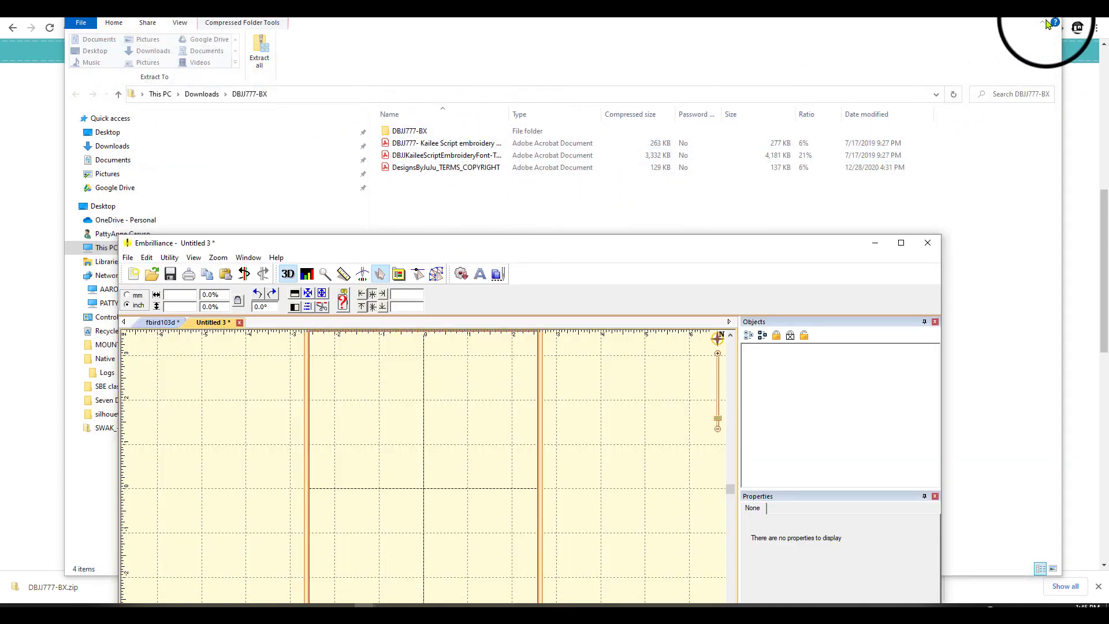
left_click(1047, 23)
left_click(1047, 23)
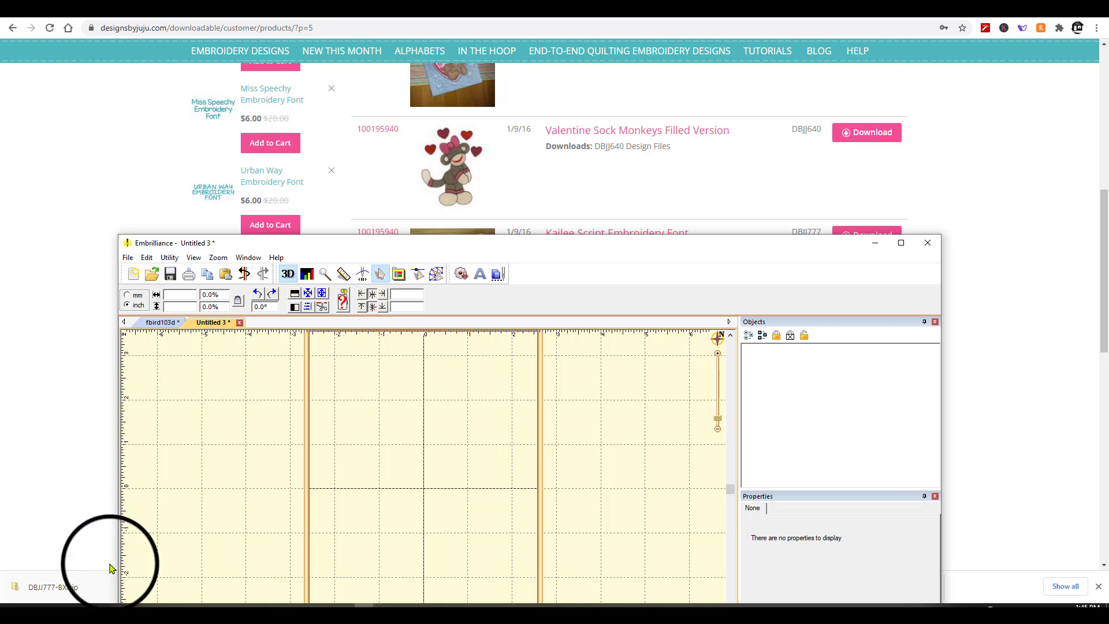
left_click_drag(392, 250, 82, 30)
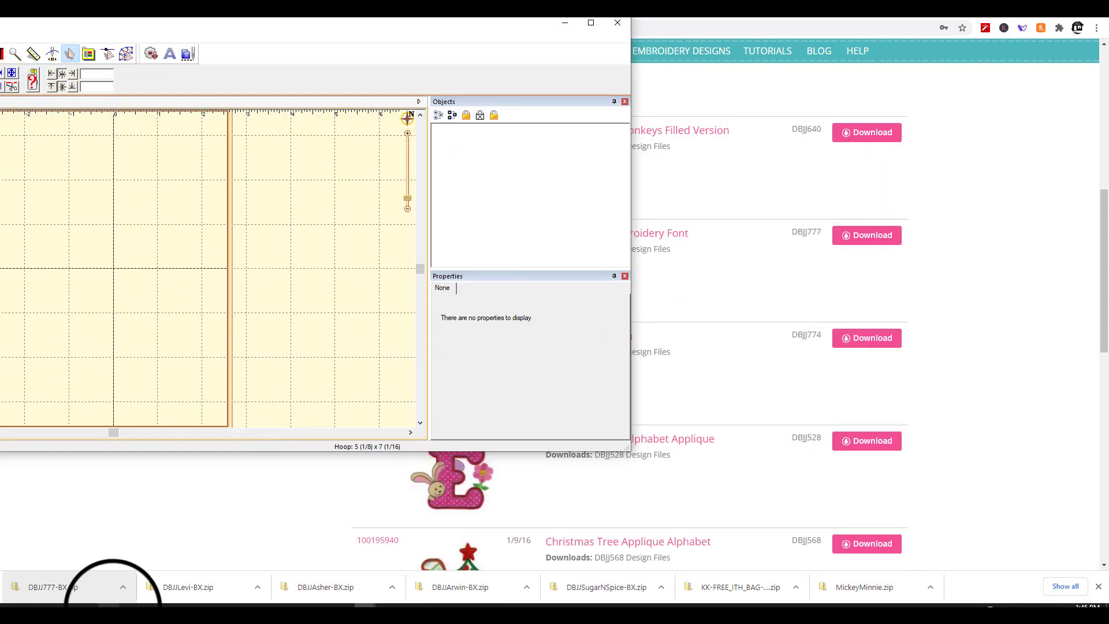
Step: Extract the downloaded DBJJLevi-BX.zip and open the DBJJLevi-BX subfolder containing its fonts
left_click(192, 587)
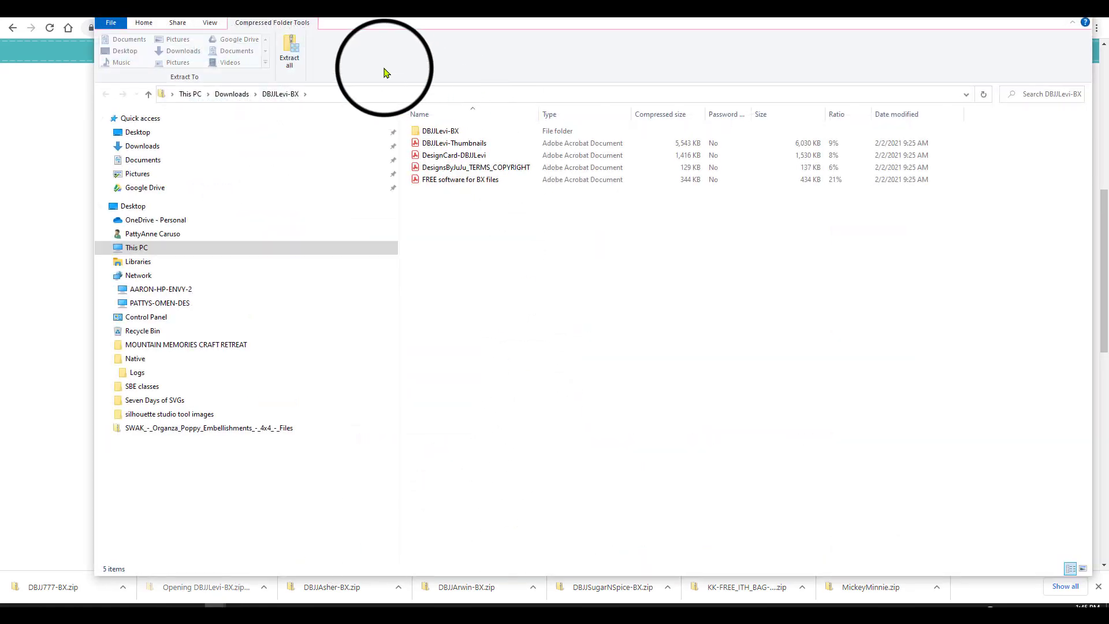
left_click(291, 48)
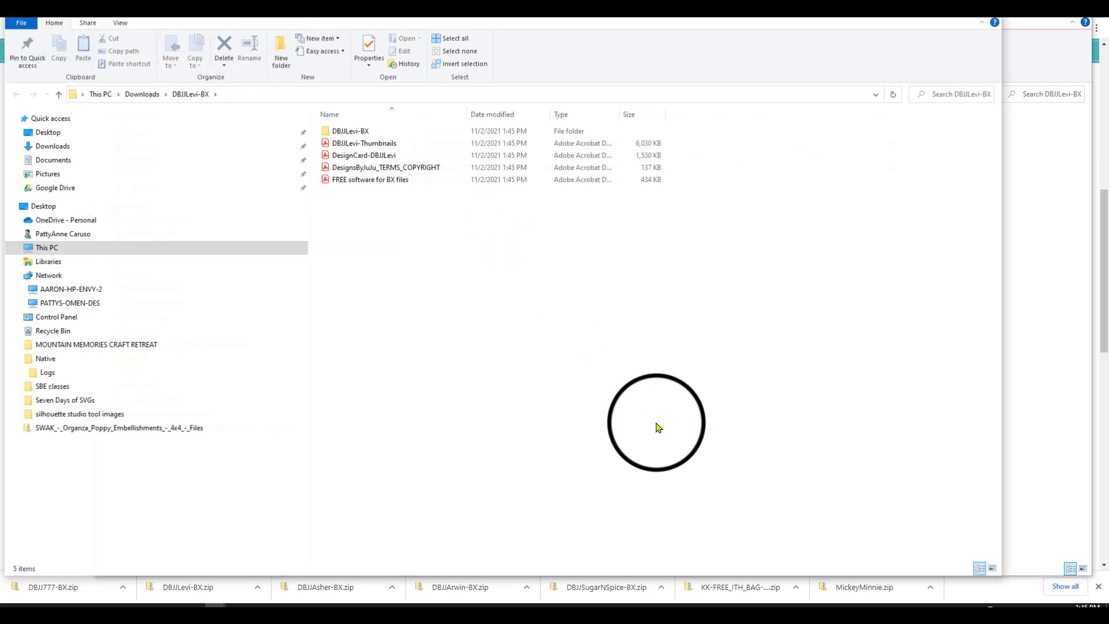
double_click(358, 135)
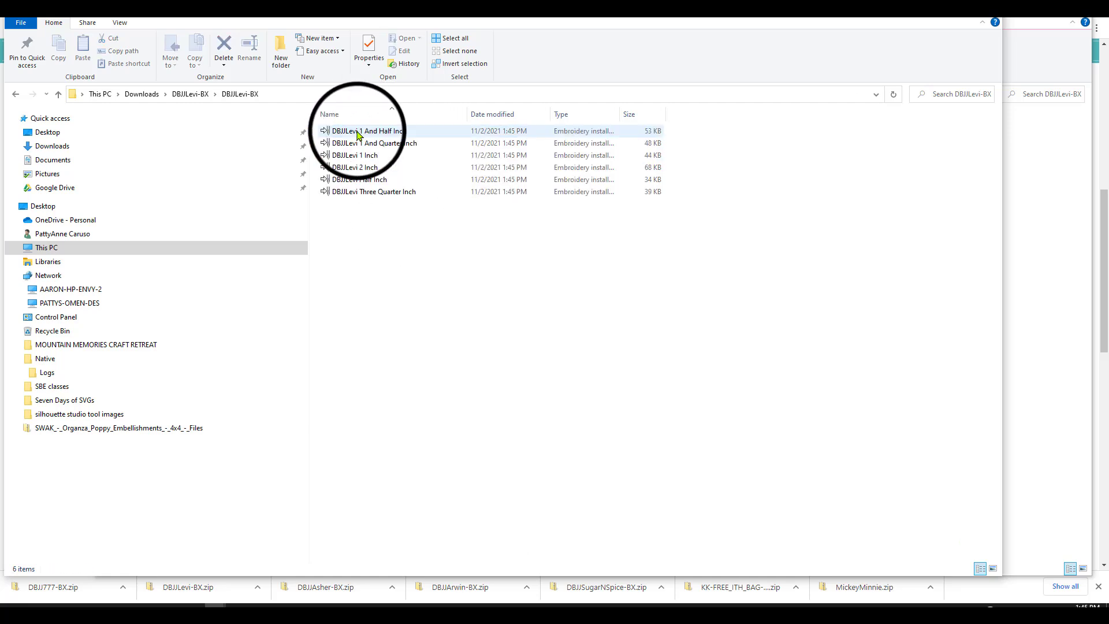
Step: Install all six DBJJLevi font files in Embrilliance, from Half Inch to 2 Inch
left_click(358, 136)
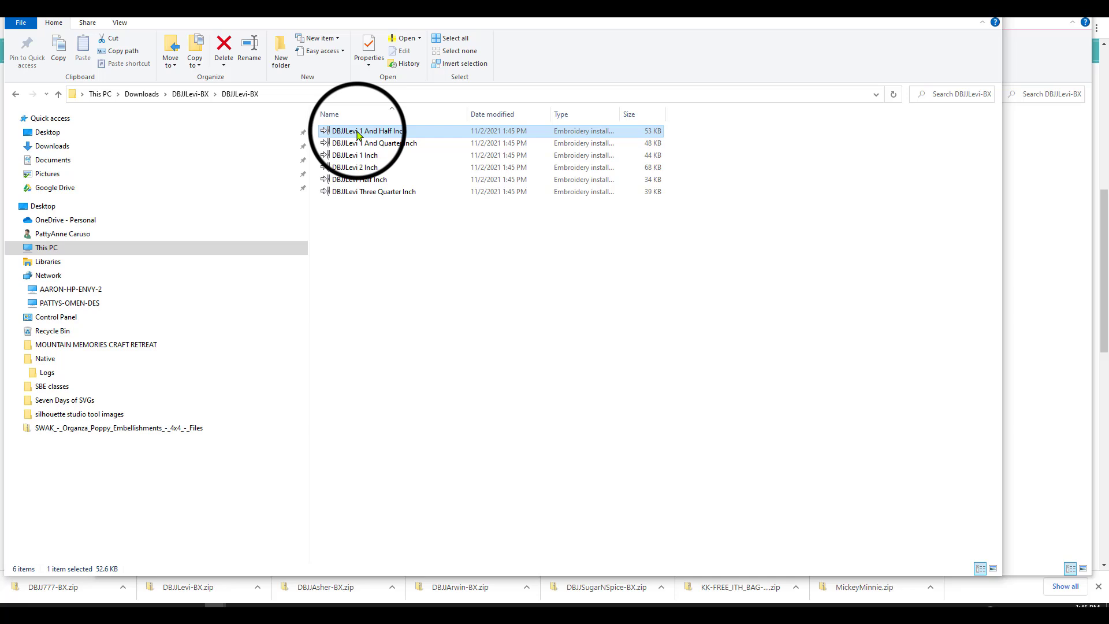
left_click(366, 191, "shift")
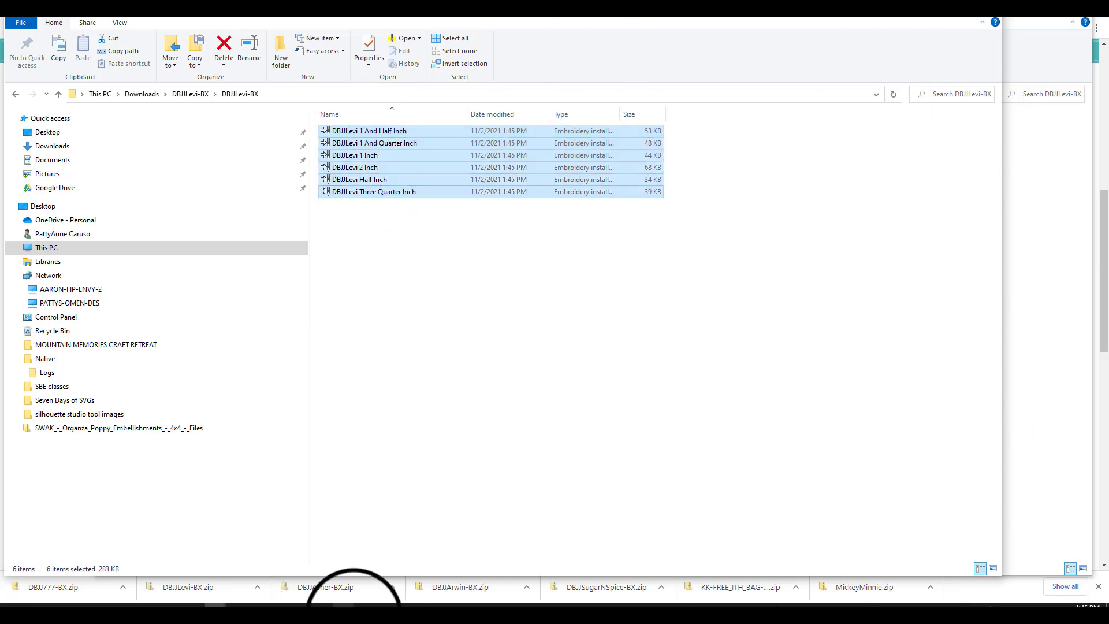
left_click(367, 613)
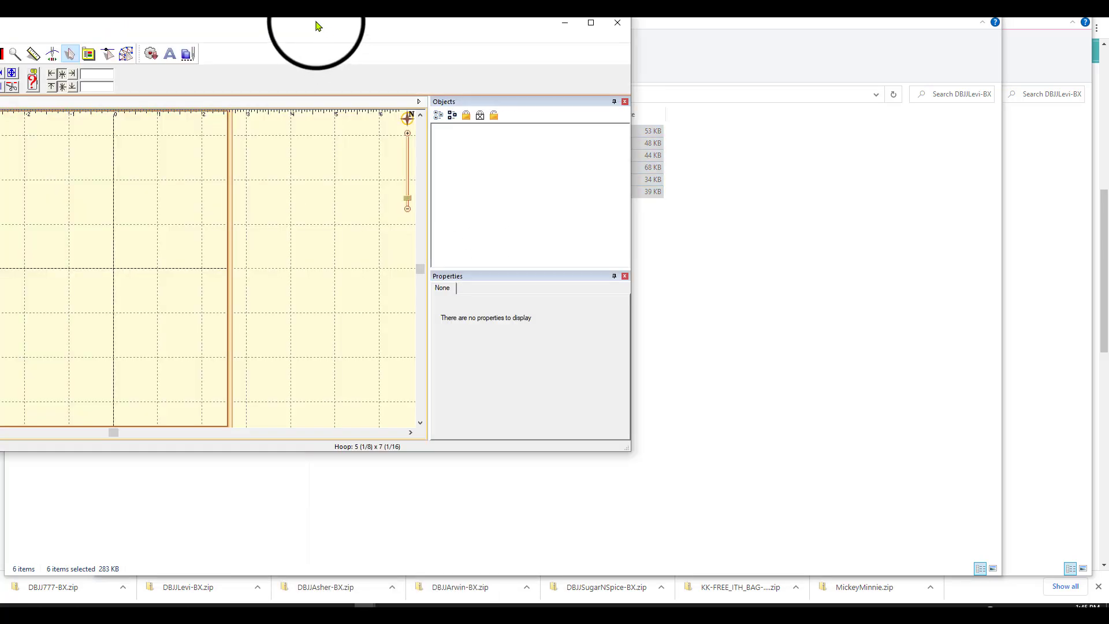
left_click_drag(316, 26, 832, 235)
left_click_drag(452, 149, 581, 389)
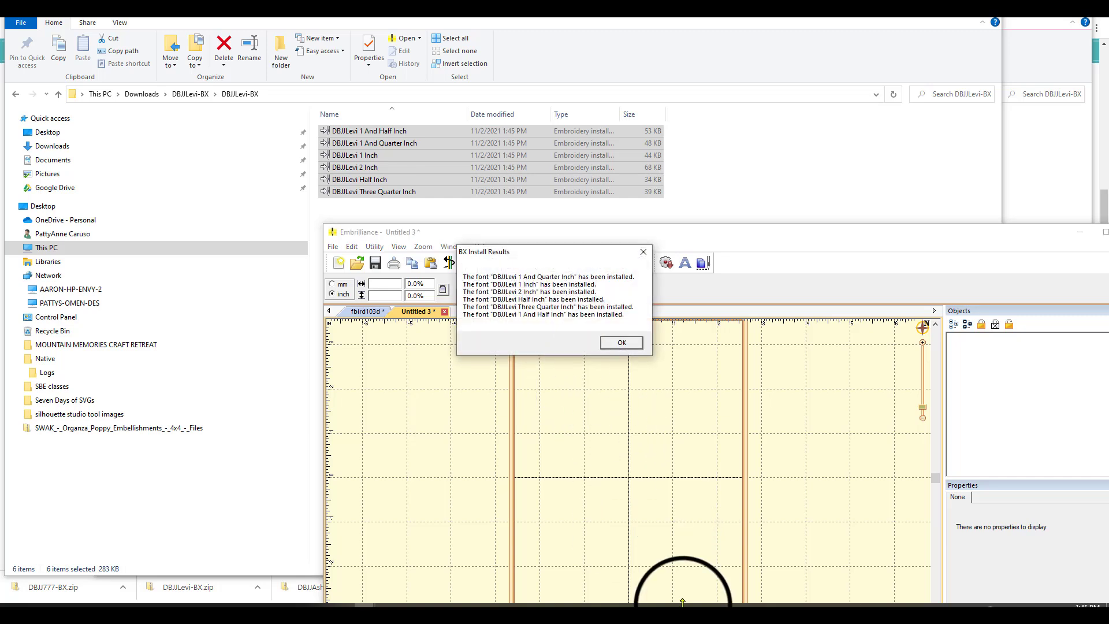
left_click(621, 342)
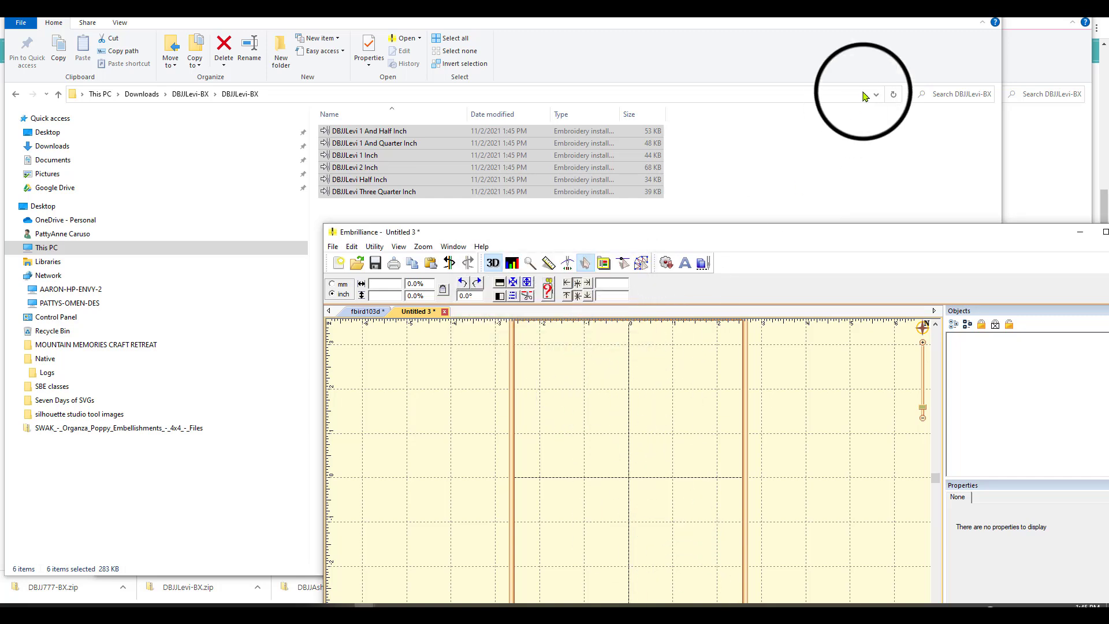
Step: Close both DBJJLevi-BX folder windows and return to the browser's downloaded files
left_click(991, 5)
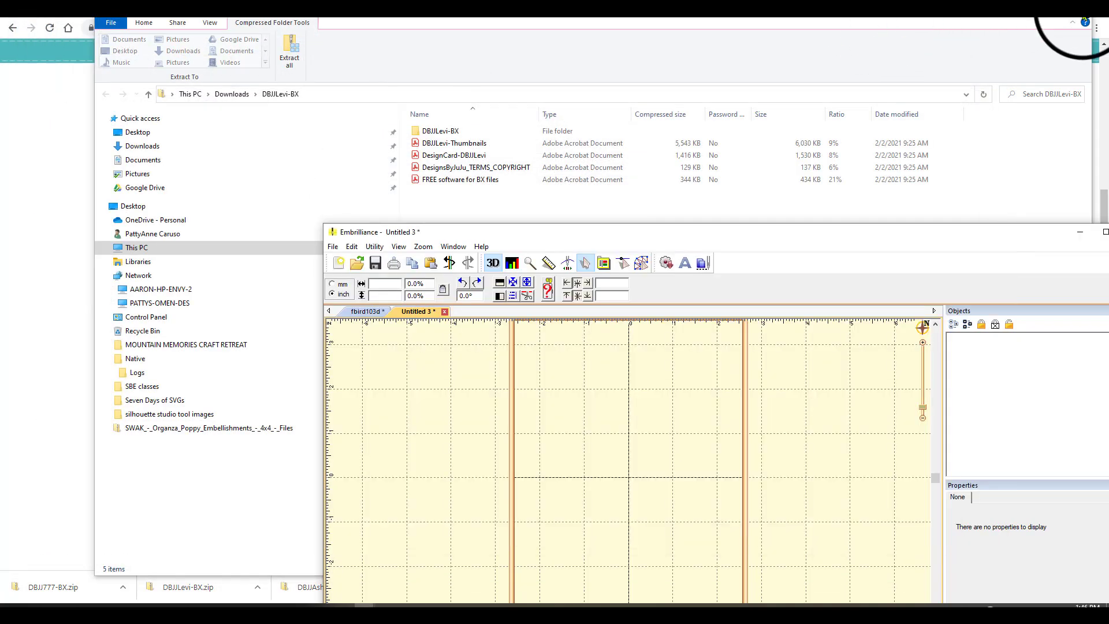
left_click(1077, 8)
left_click(1027, 62)
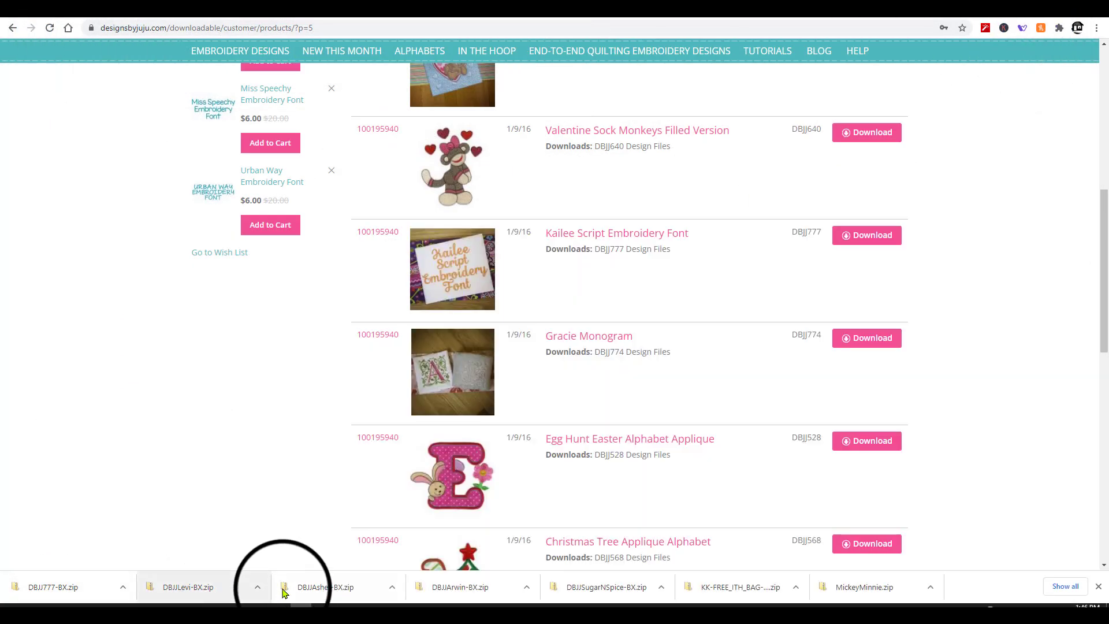
Step: Extract the downloaded DBJJAsher-BX.zip and open the DBJJAsher-BX subfolder containing its fonts
left_click(323, 595)
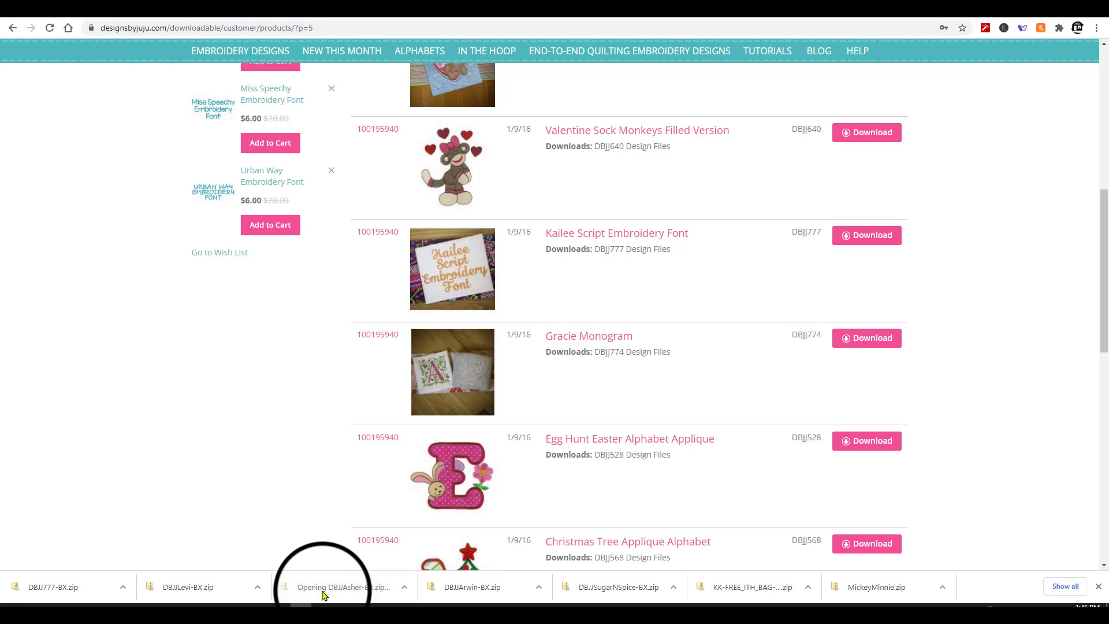
left_click(228, 85)
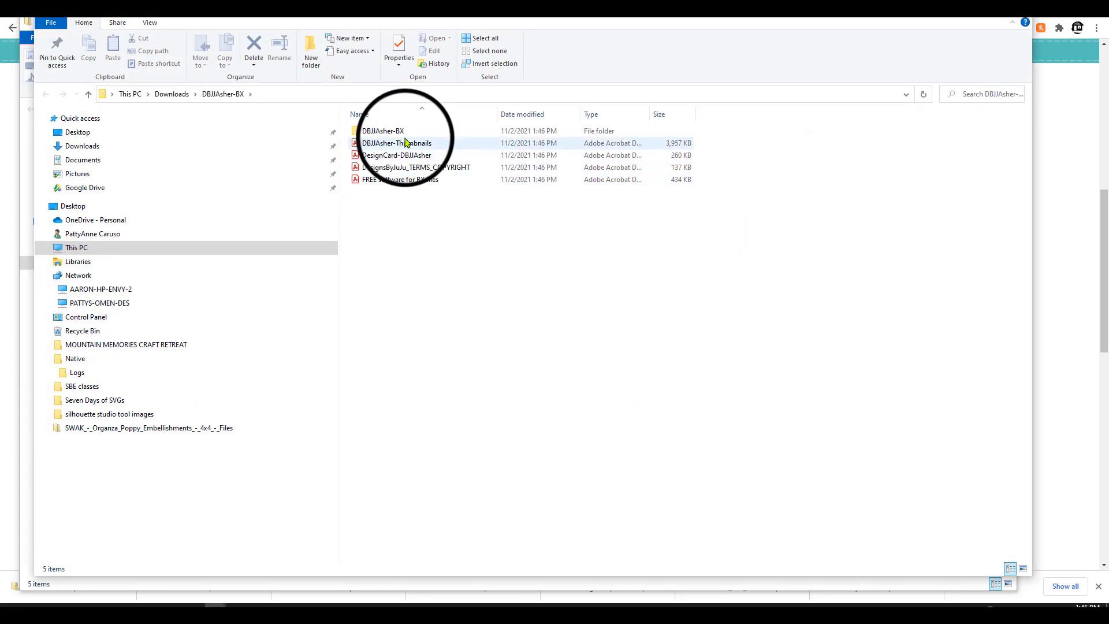
left_click(393, 131)
double_click(393, 131)
Step: Install all six DBJJAsher font files in Embrilliance, from Half Inch to 2 Inch
left_click(393, 131)
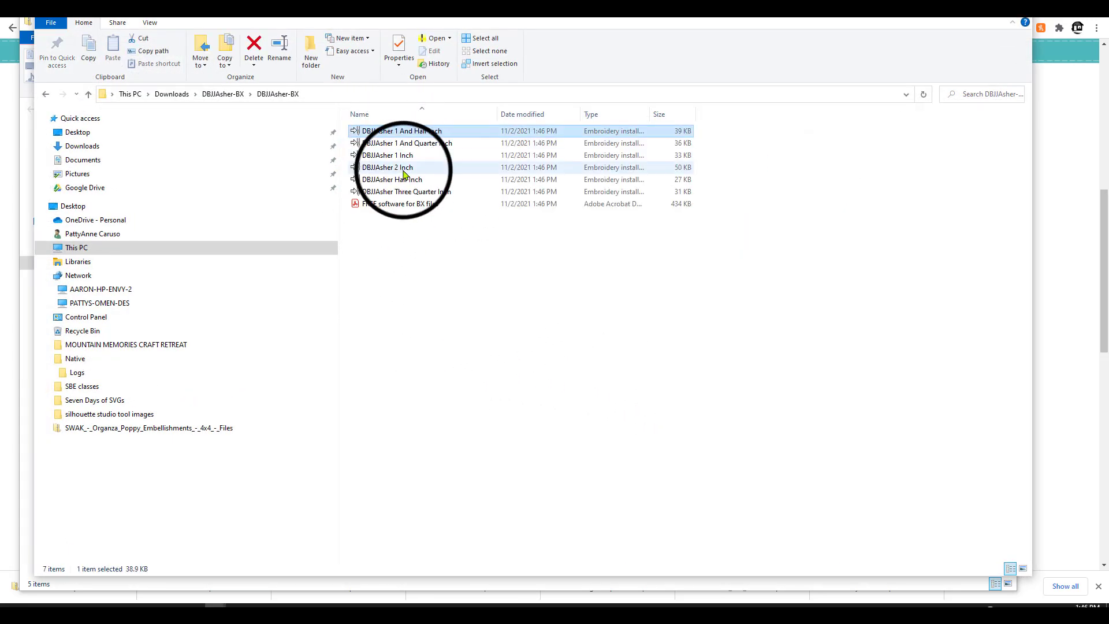
left_click(396, 195, "shift")
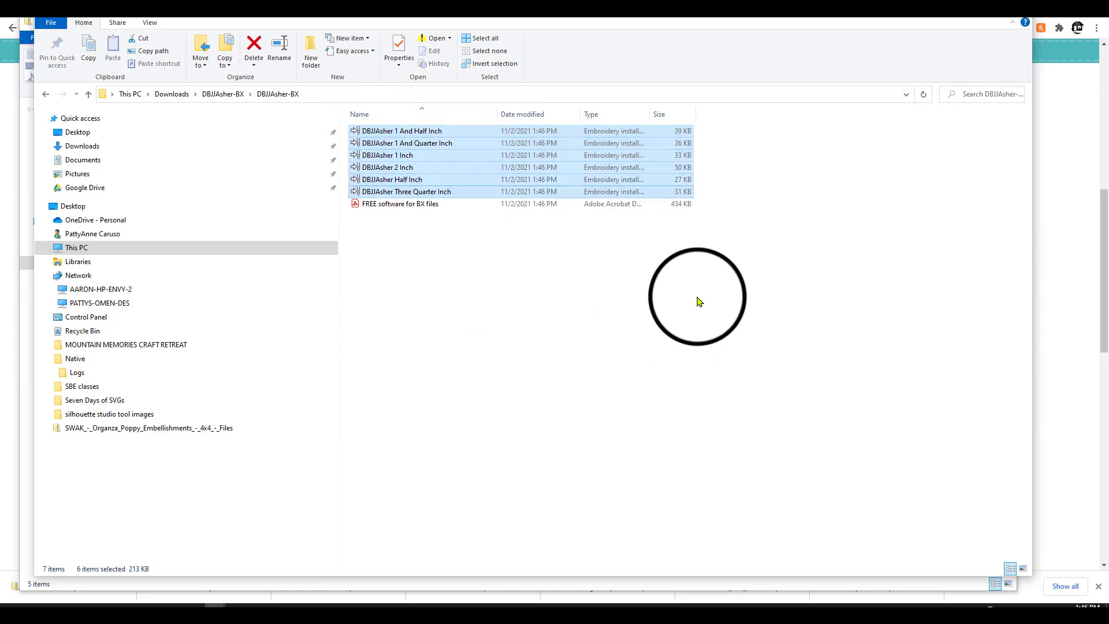
left_click_drag(696, 28, 782, 272)
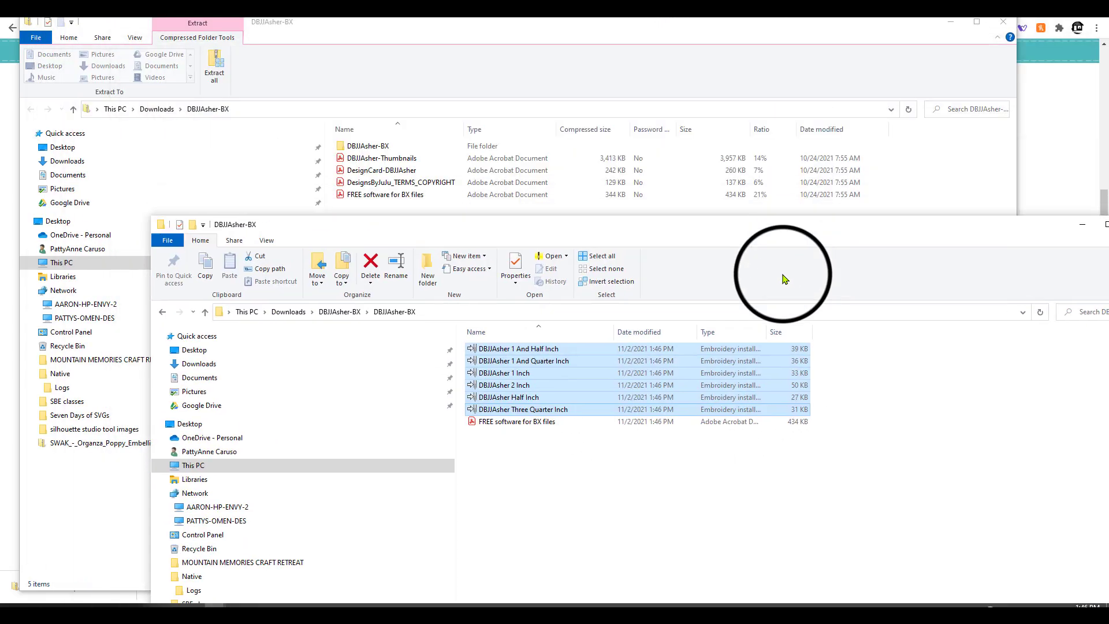
left_click(942, 28)
left_click(952, 25)
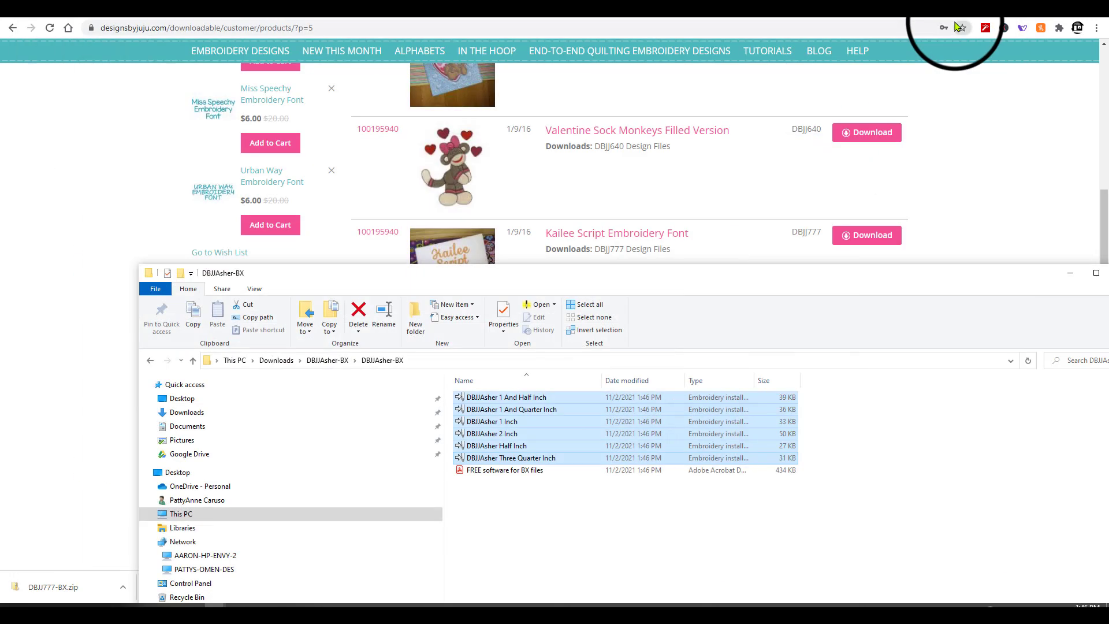
right_click(534, 423)
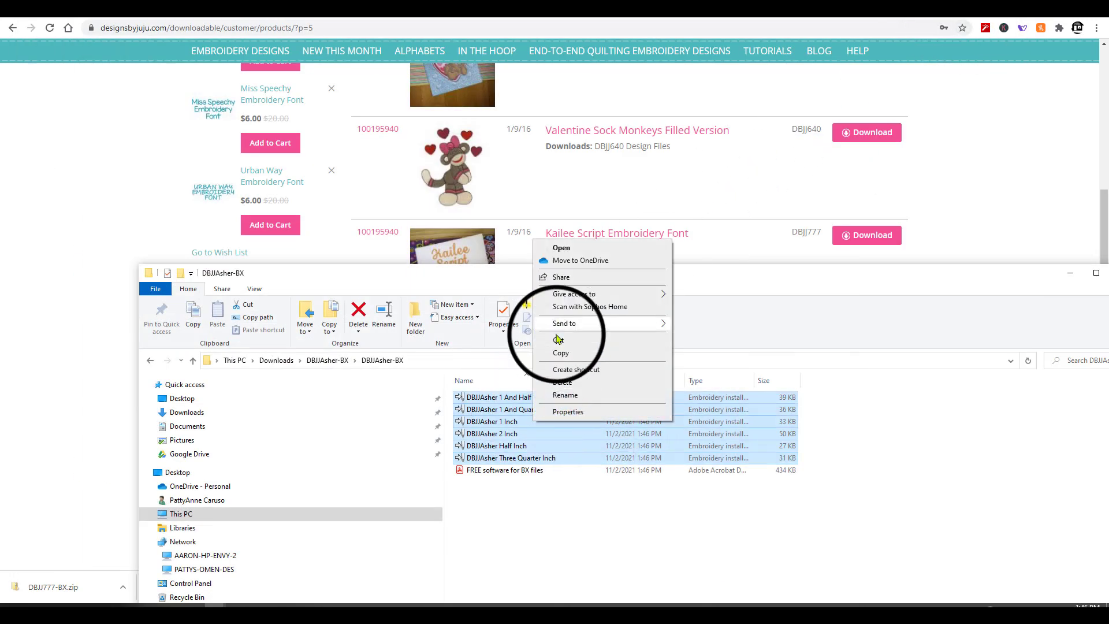
left_click(560, 358)
mouse_move(371, 606)
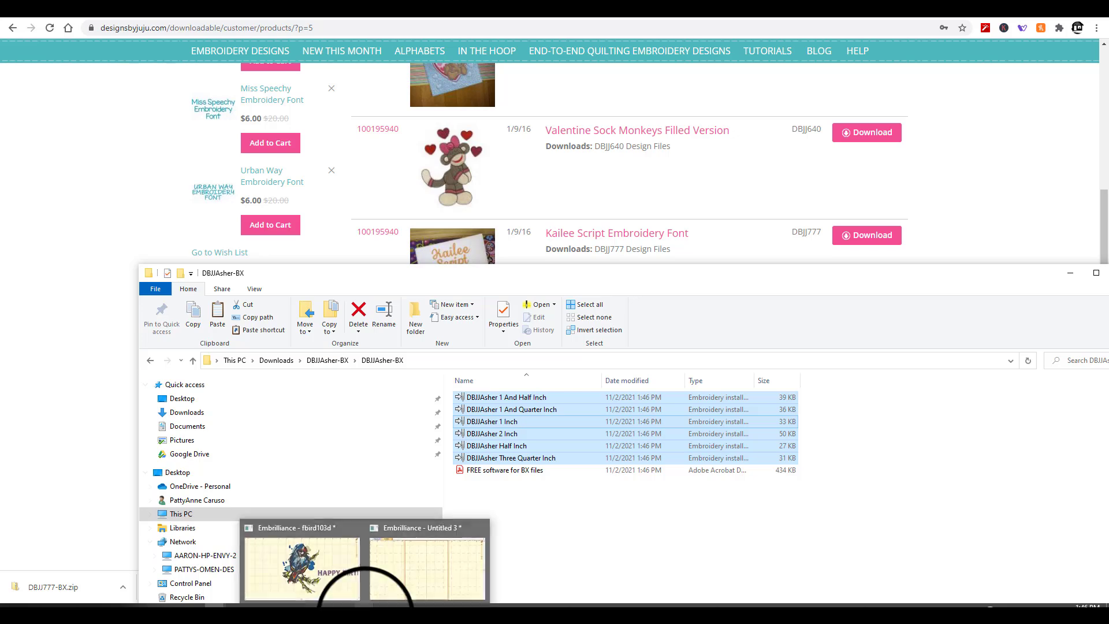
left_click(399, 572)
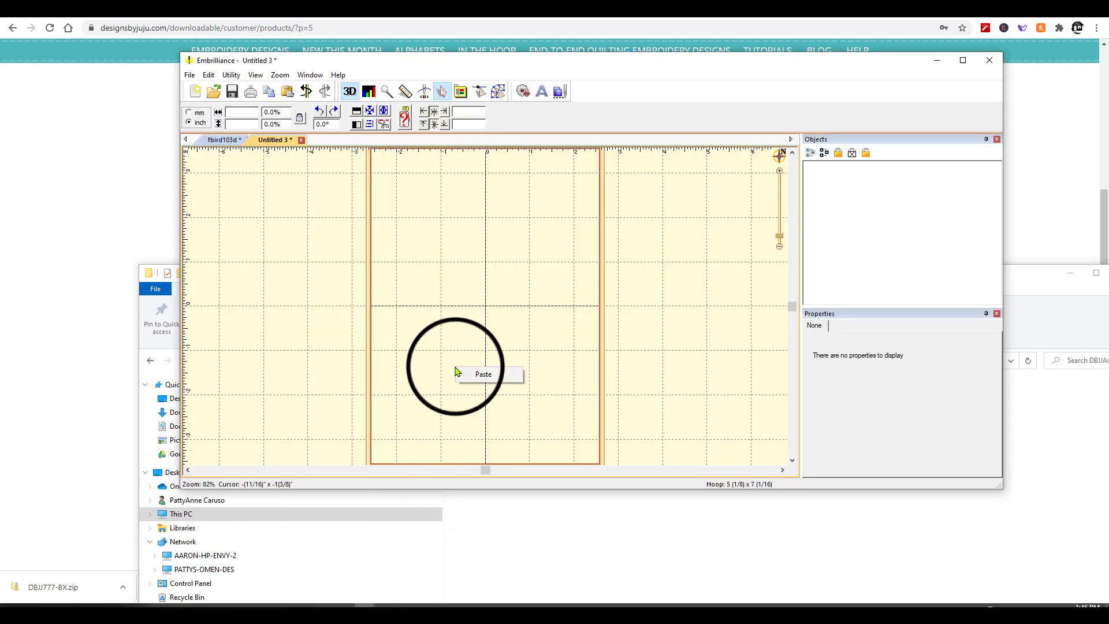
left_click(469, 375)
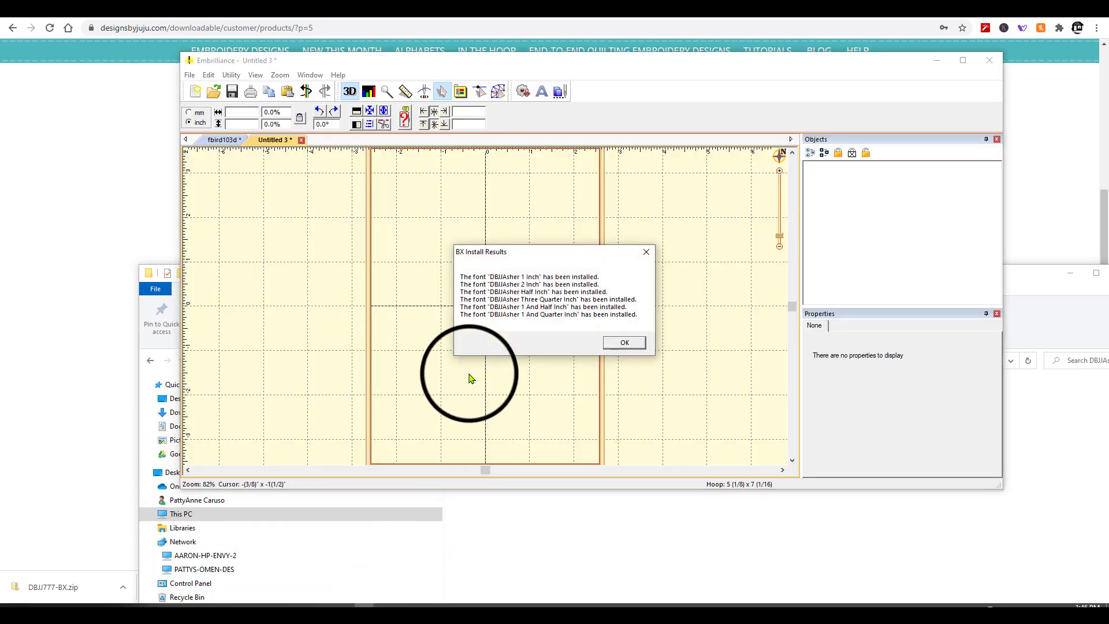
left_click(625, 343)
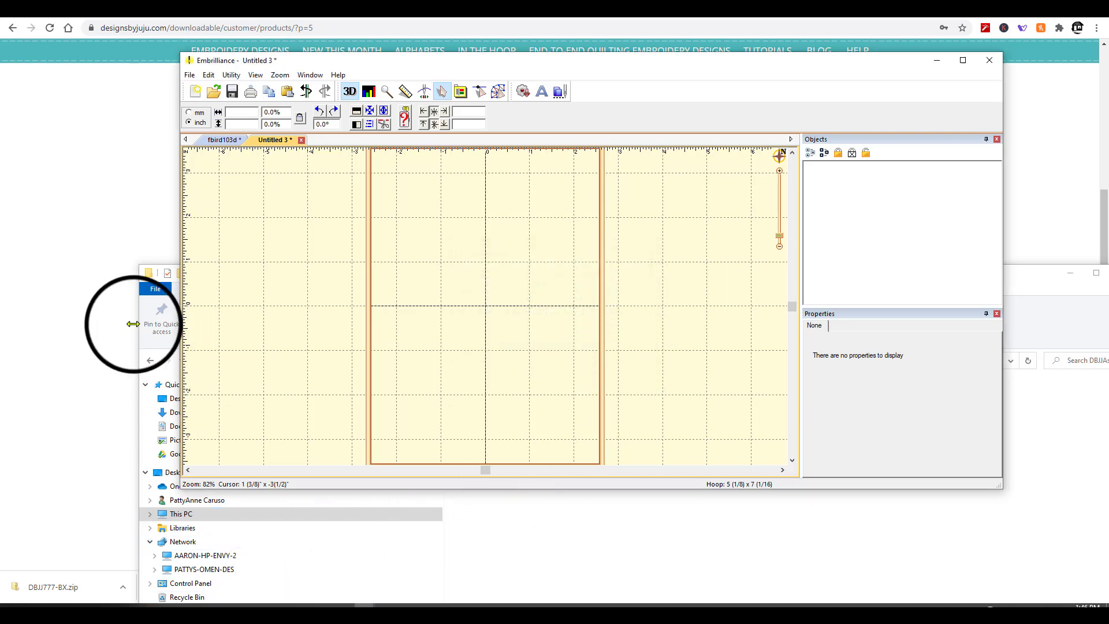
Step: Extract the downloaded DBJJArwin-BX.zip and open the DBJJArwin-BX subfolder containing its fonts
left_click(235, 270)
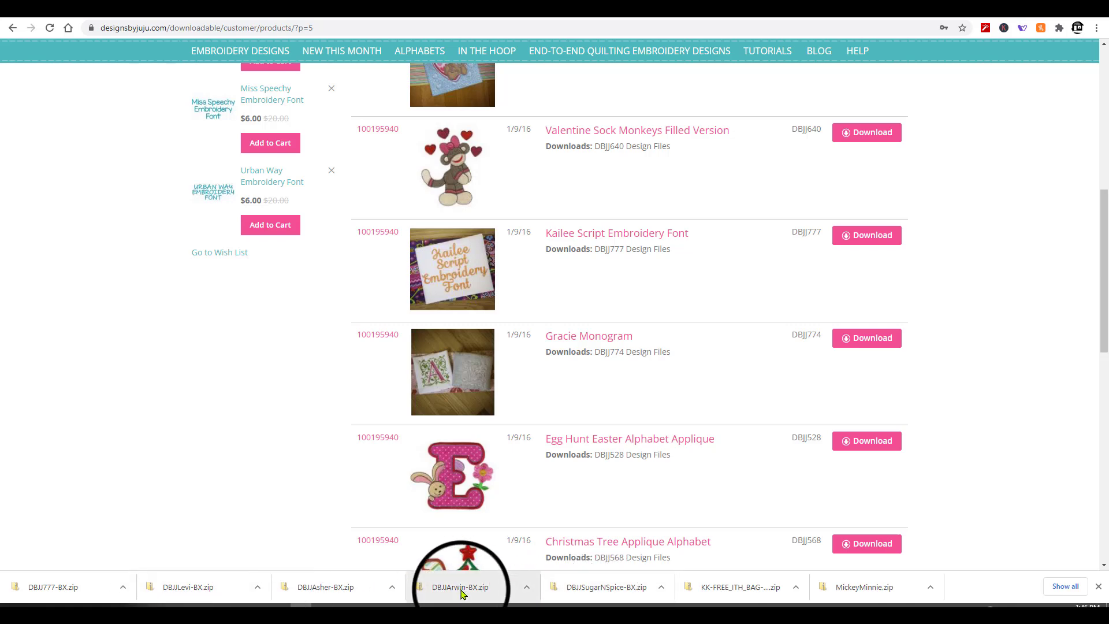
left_click(462, 587)
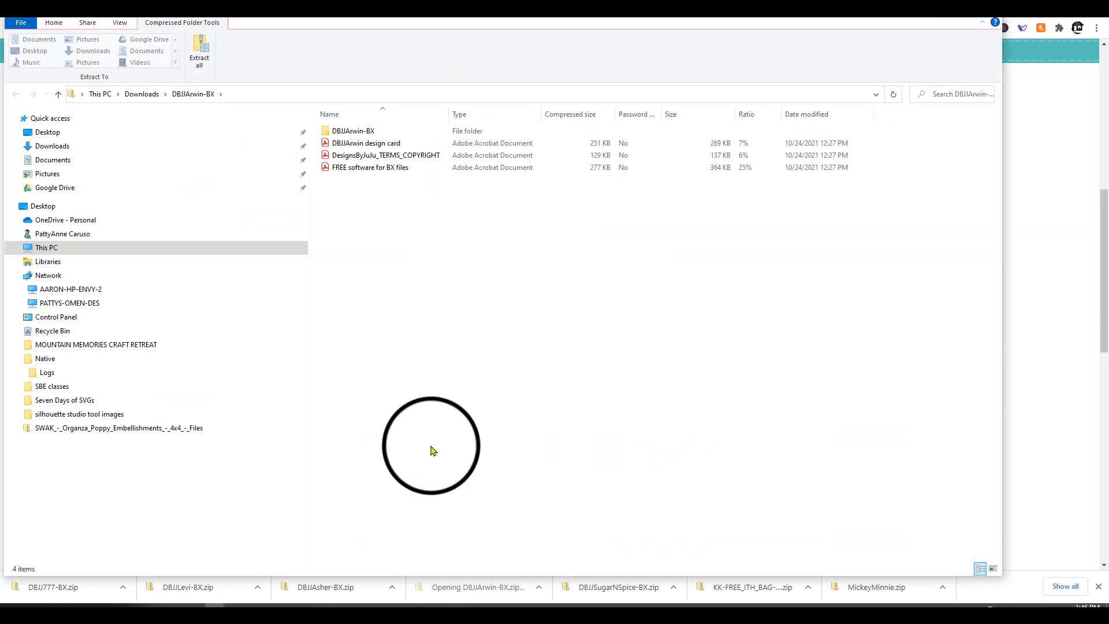
left_click(199, 52)
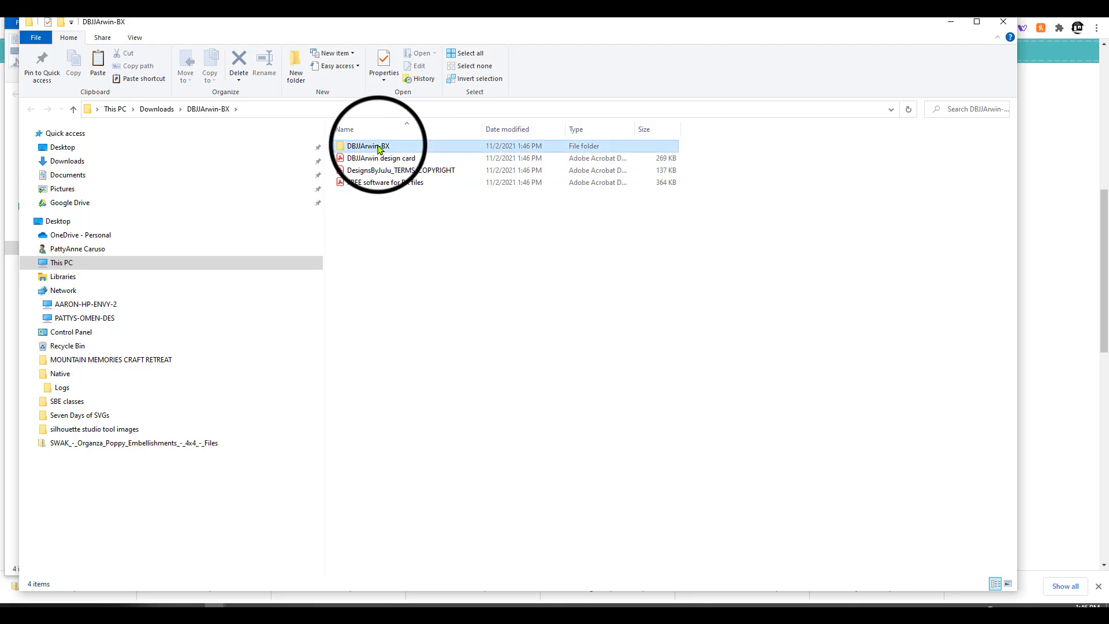
double_click(378, 149)
Step: Install all six DBJJArwin font files in Embrilliance, from Quarter Inch to 1 And Half Inch
left_click(377, 146)
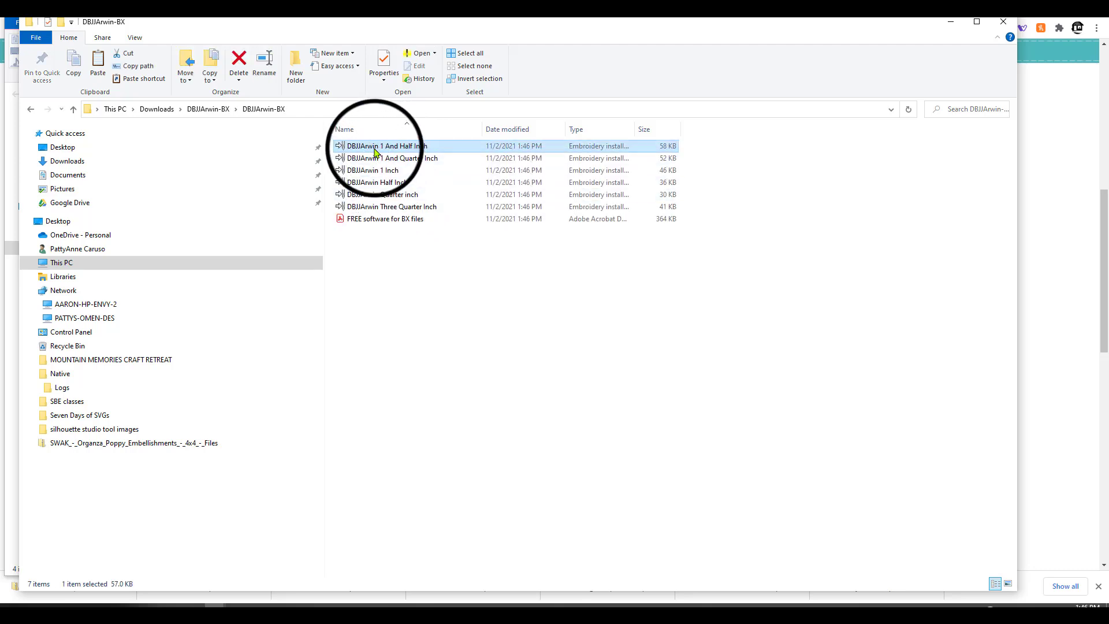
left_click(396, 213, "shift")
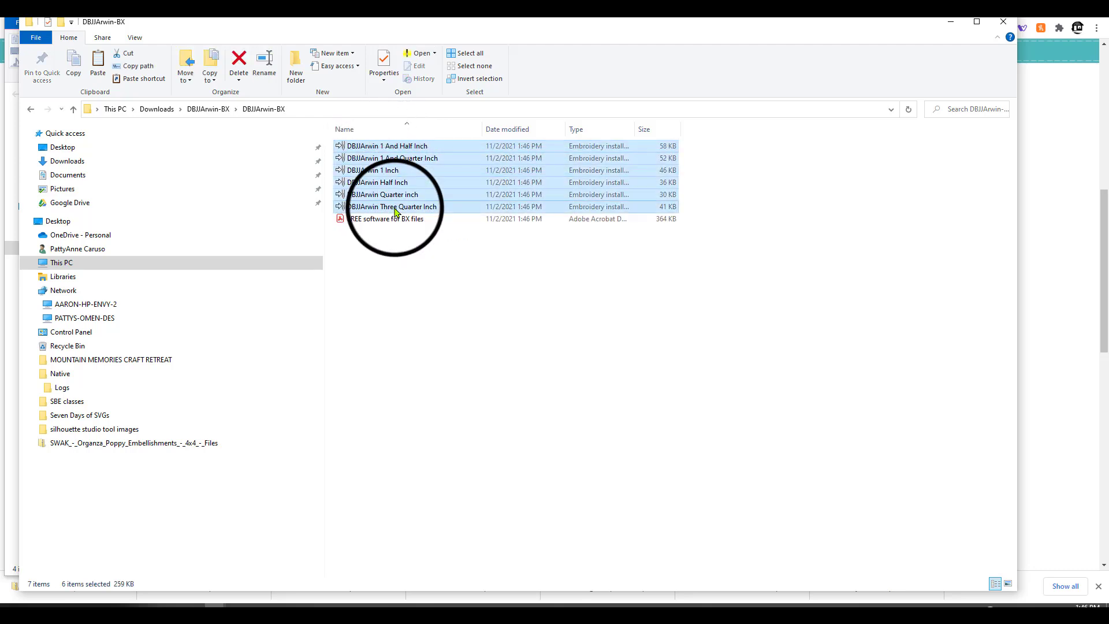
right_click(440, 165)
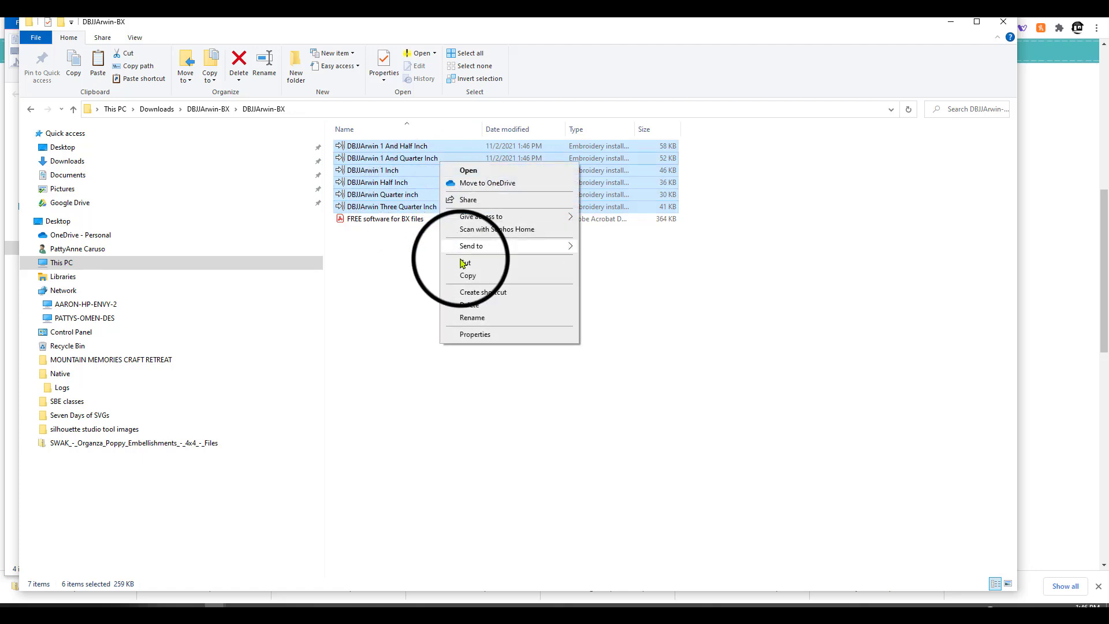
left_click(464, 276)
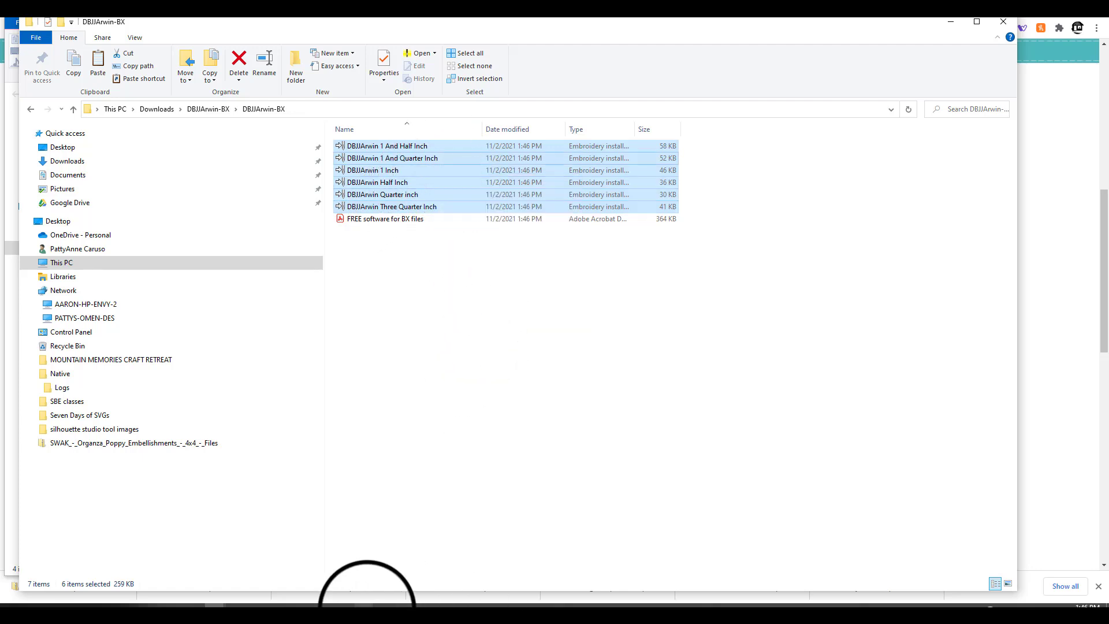
left_click(367, 598)
left_click_drag(405, 579, 491, 289)
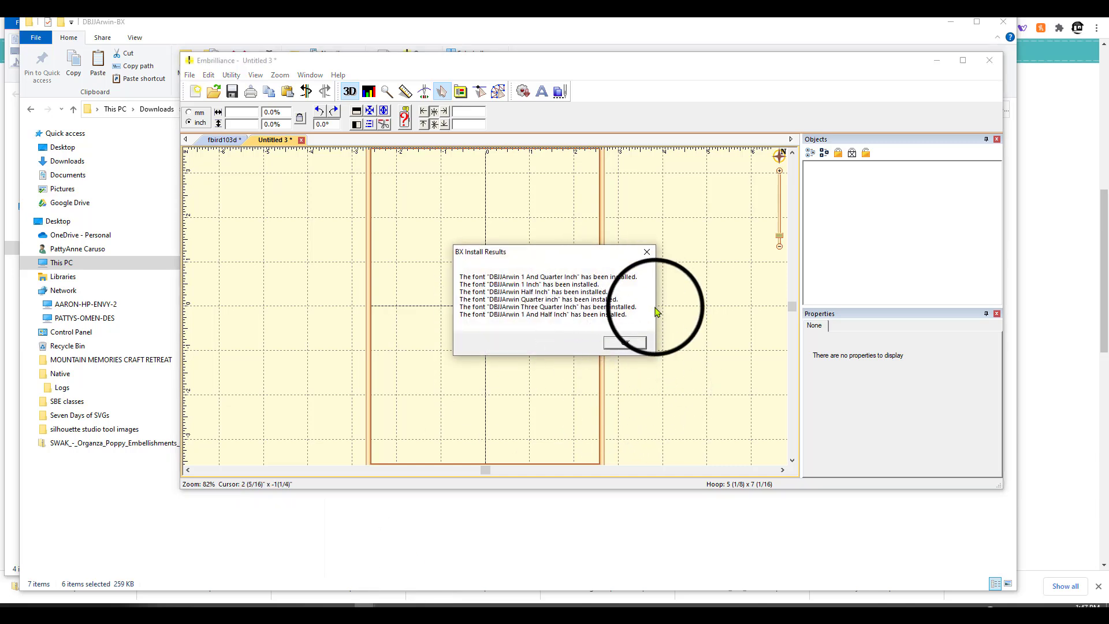
left_click(625, 344)
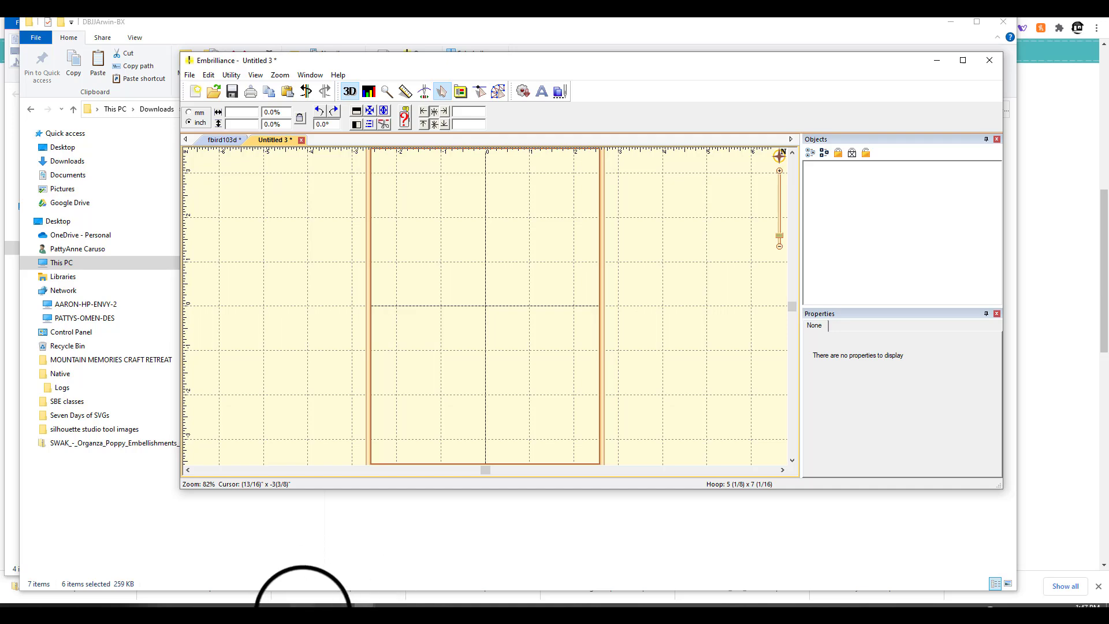
Step: Extract the downloaded DBJJSugarNSpice-BX.zip and open the DBJJSugarNSpice-BX subfolder containing its fonts
left_click(303, 612)
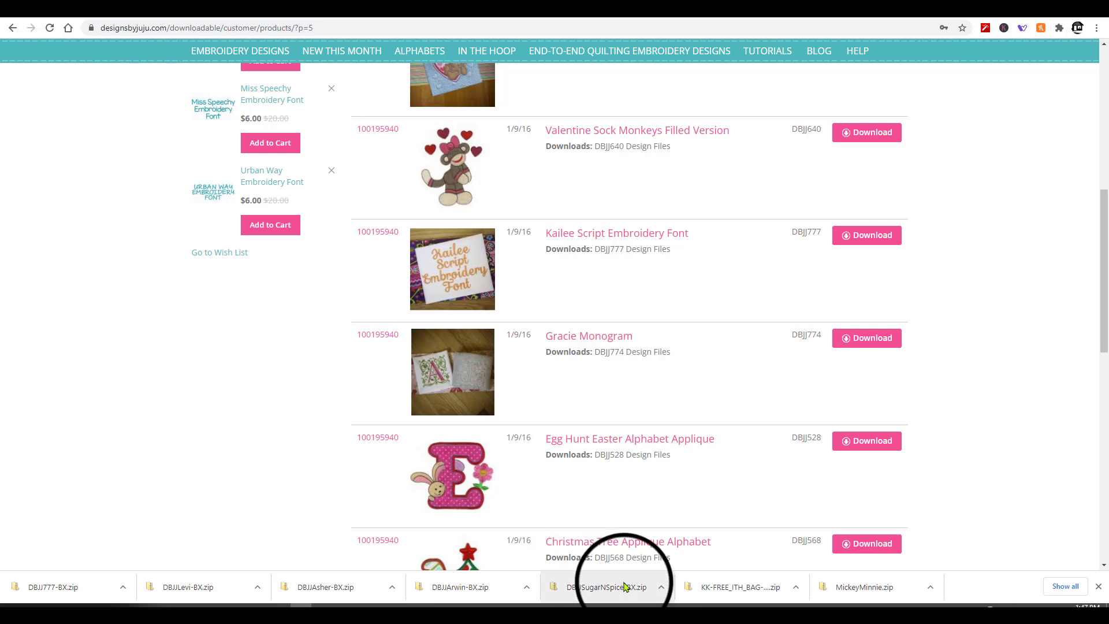
left_click(603, 587)
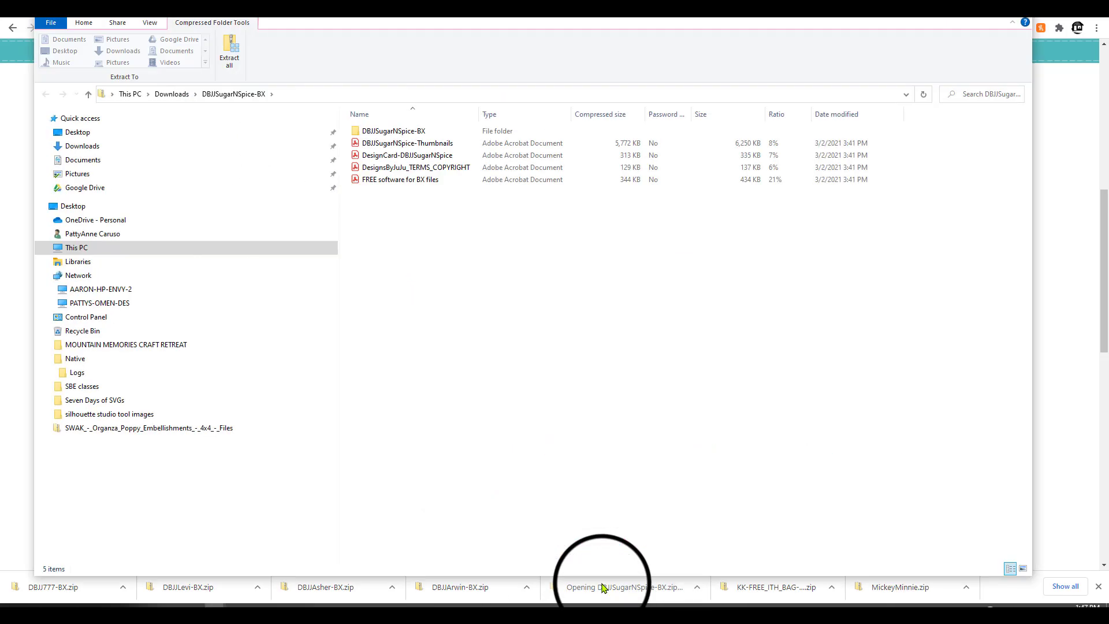
left_click(376, 136)
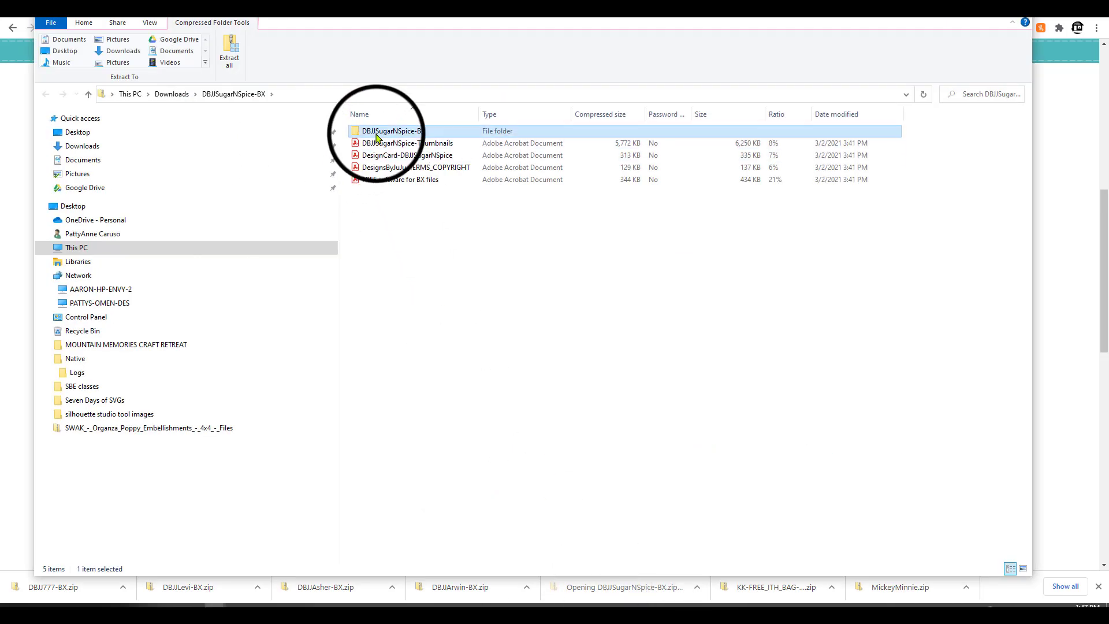
left_click(229, 51)
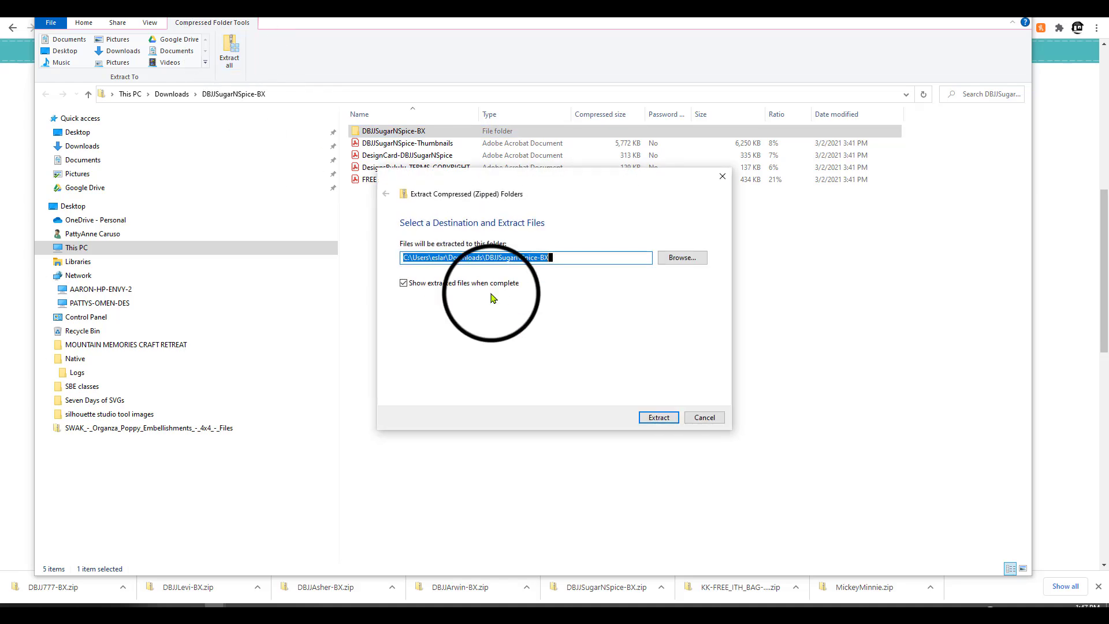
left_click(658, 416)
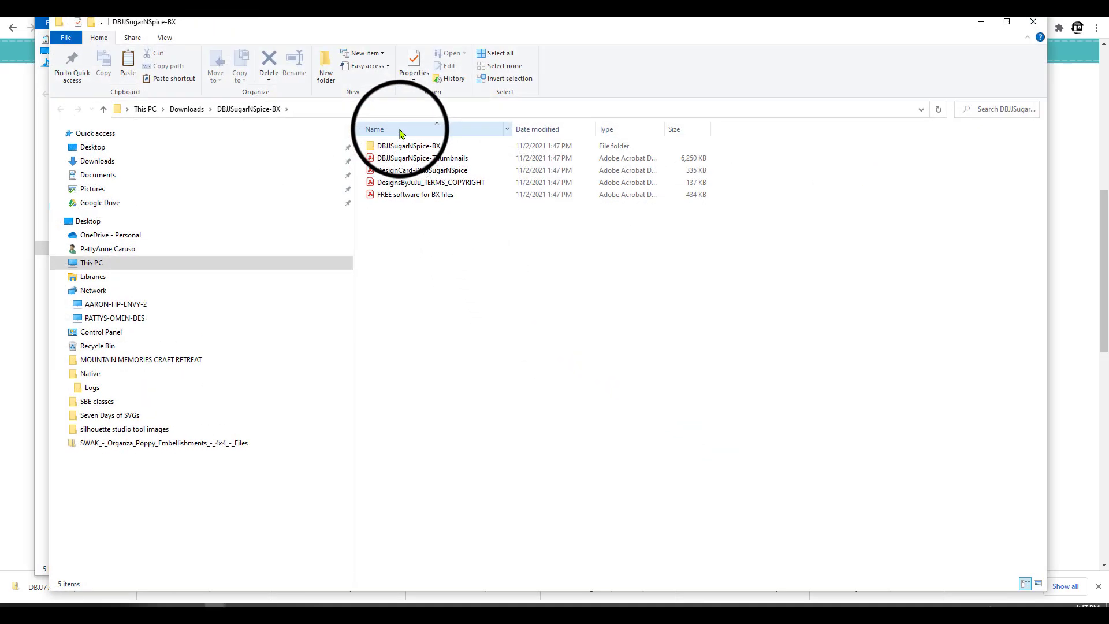
double_click(398, 146)
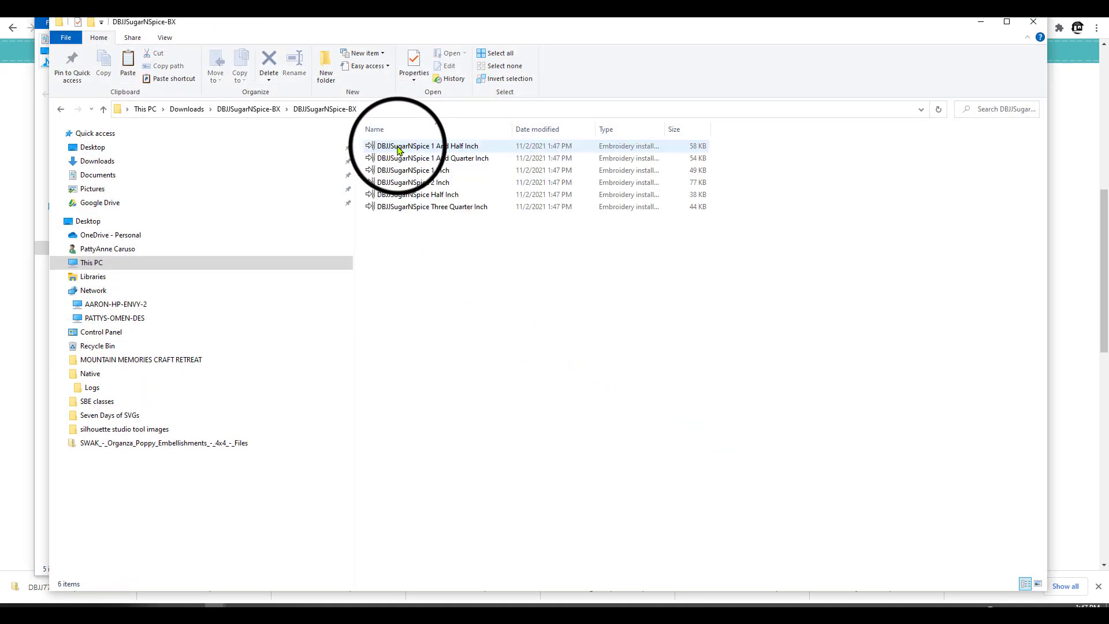
Step: Install all six DBJJSugarNSpice font files in Embrilliance, from Half Inch to 2 Inch
left_click(439, 206)
left_click(426, 151, "shift")
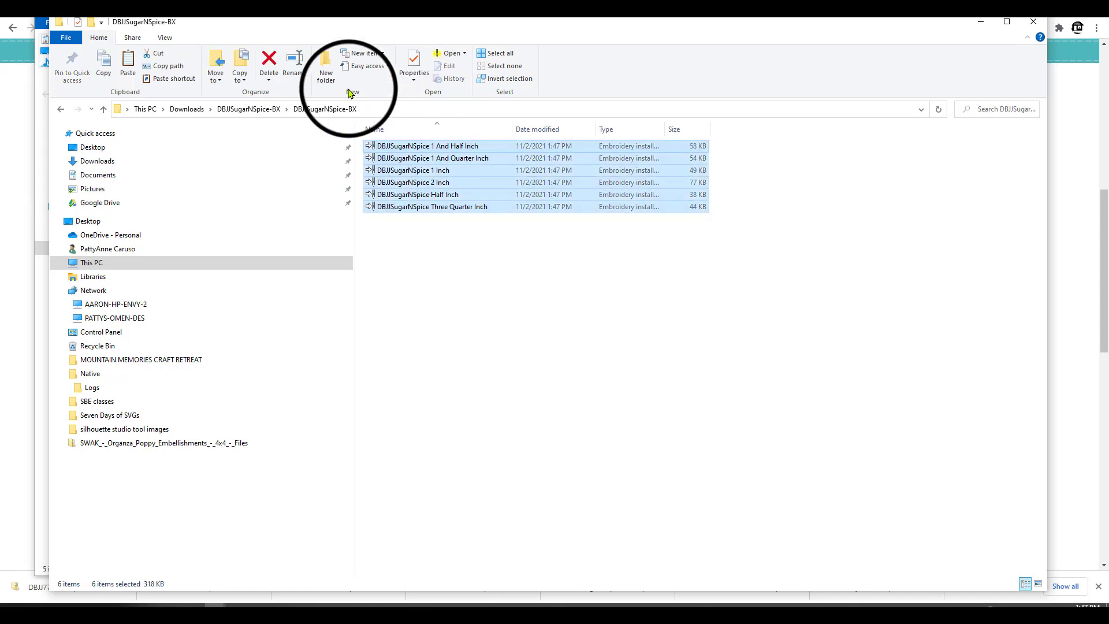
right_click(450, 193)
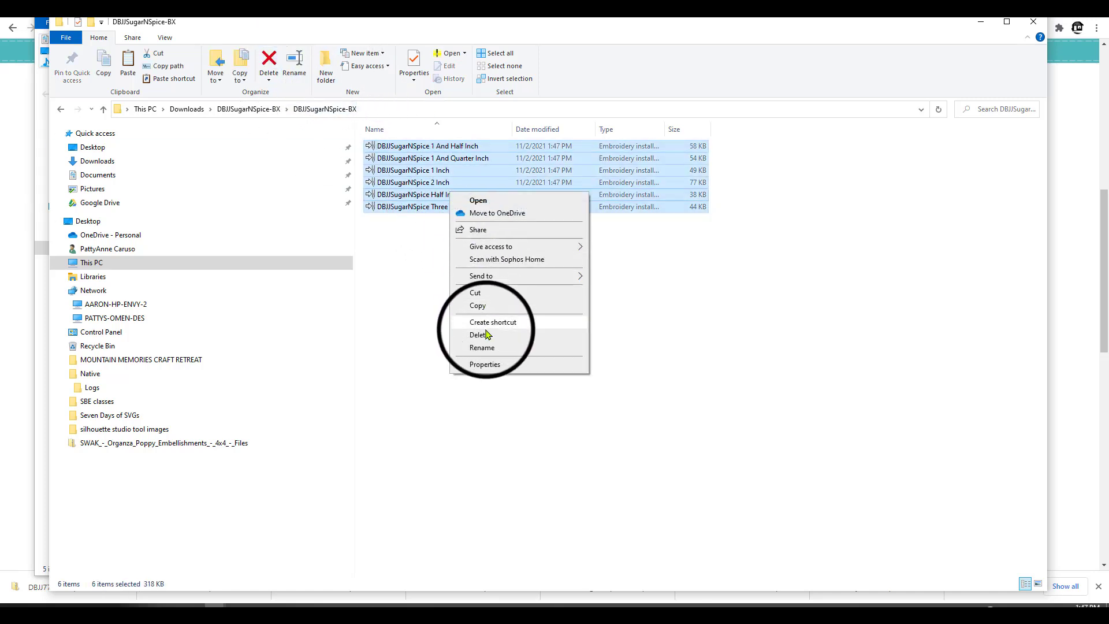
left_click(477, 305)
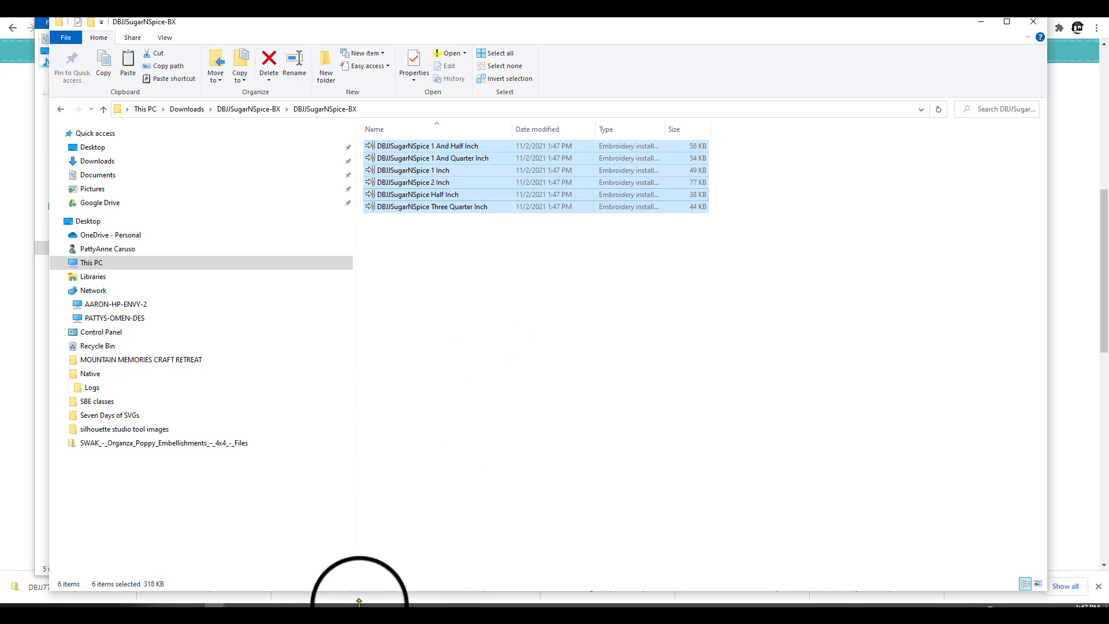
mouse_move(359, 606)
left_click(422, 578)
right_click(480, 266)
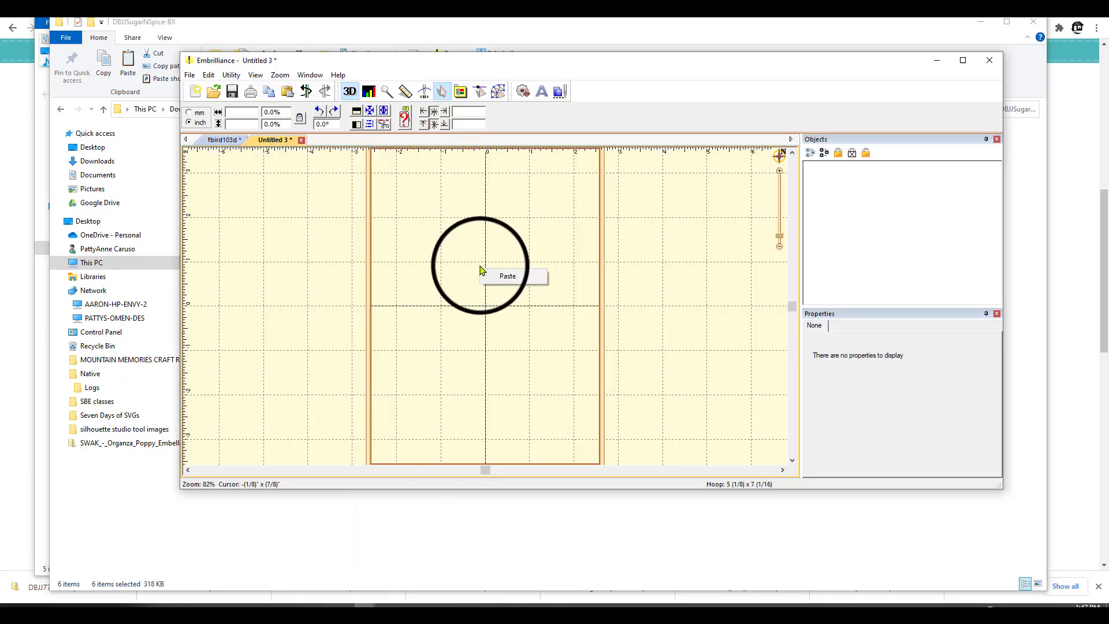
left_click(494, 277)
left_click(635, 342)
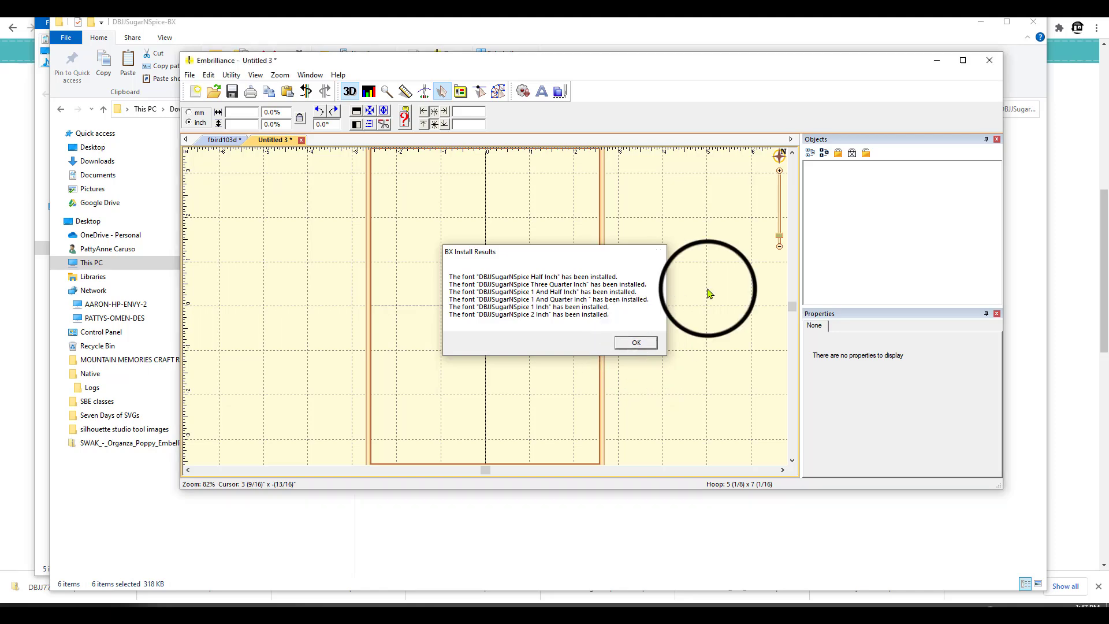
Step: Maximize the Embrilliance window and add a lettering object to the empty Untitled 3 design
left_click(963, 60)
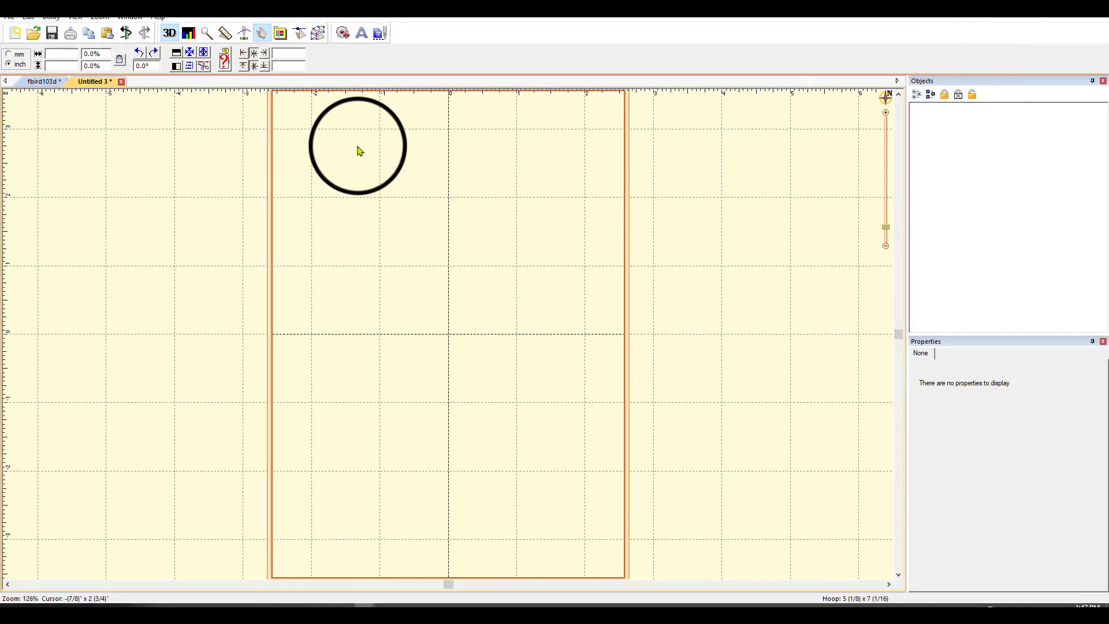
left_click(361, 35)
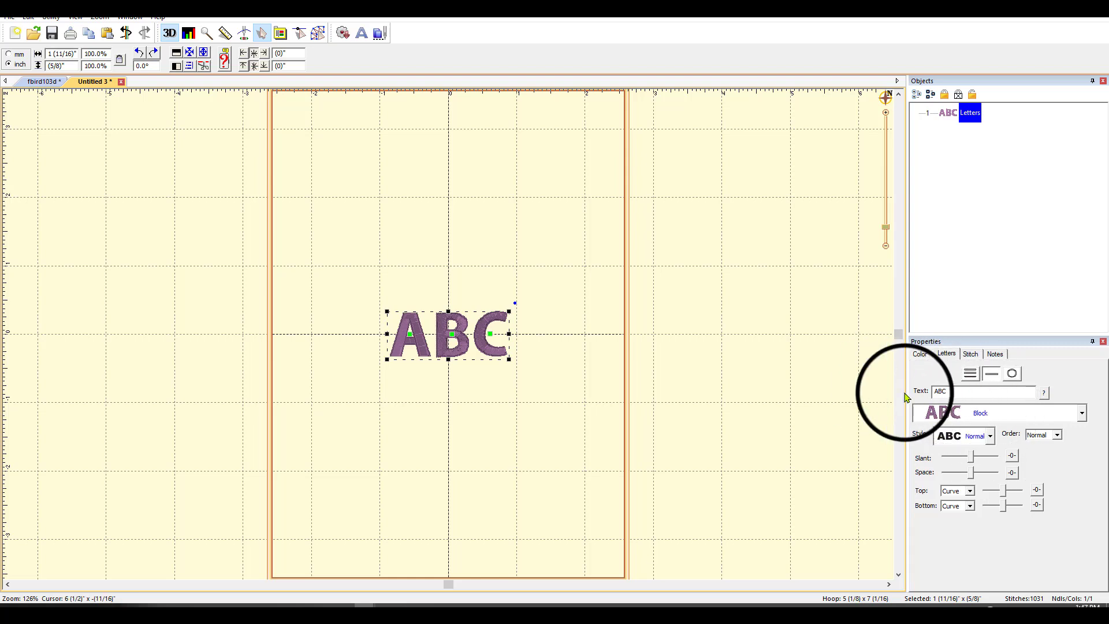
Step: Look through the installed DBJJ fonts for the lettering and set its font to DBJJSugarNSpice 1 And Half Inch
left_click(1083, 414)
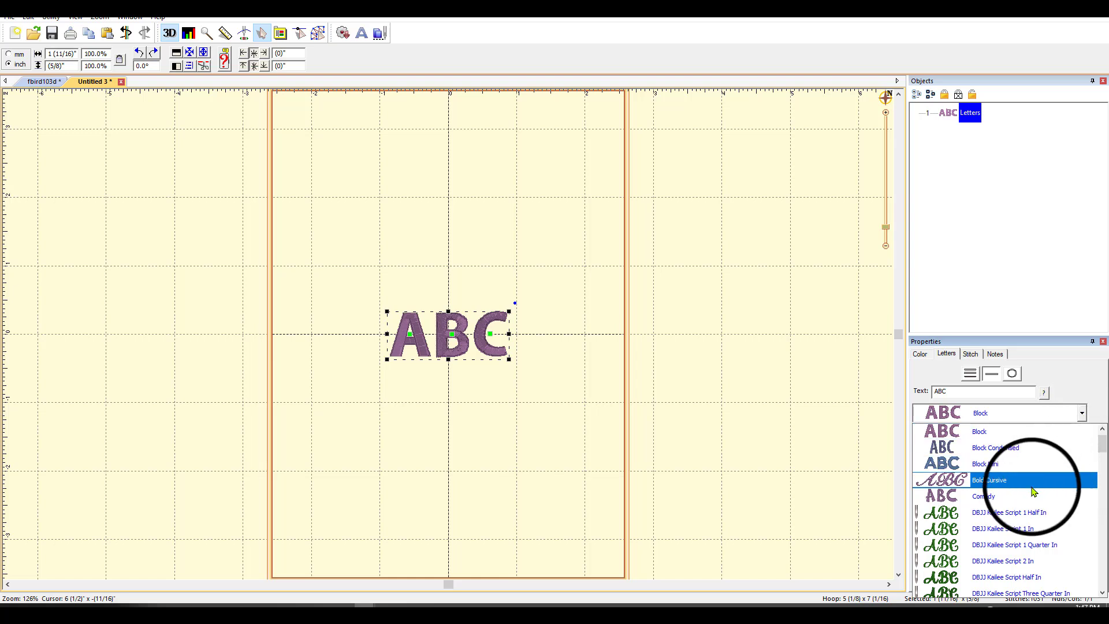
scroll(1025, 499, "down", 1)
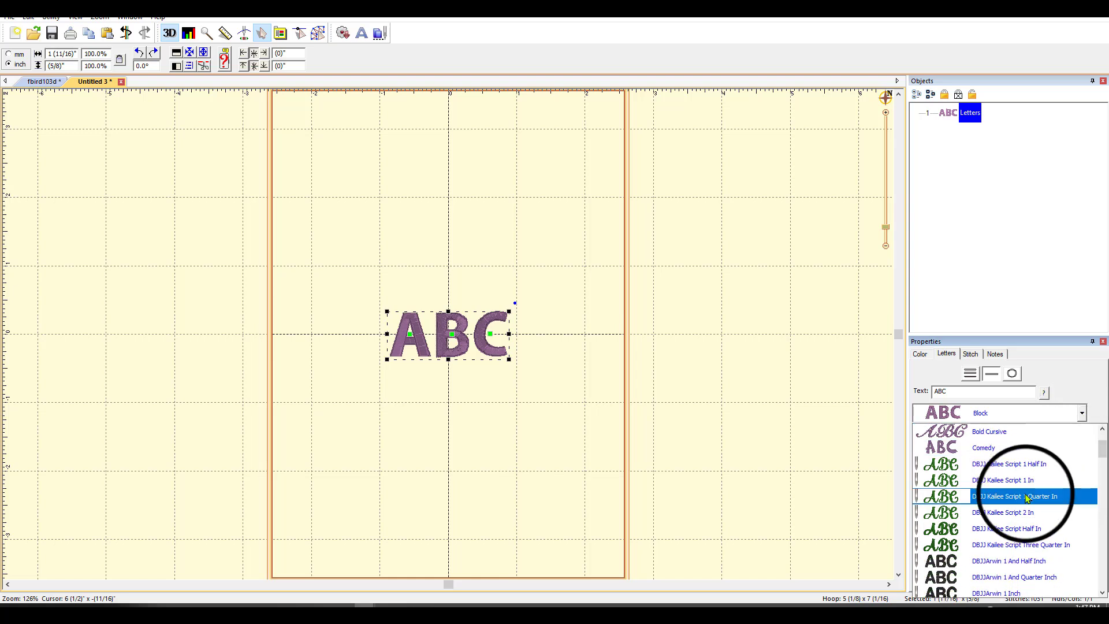
scroll(1017, 480, "down", 2)
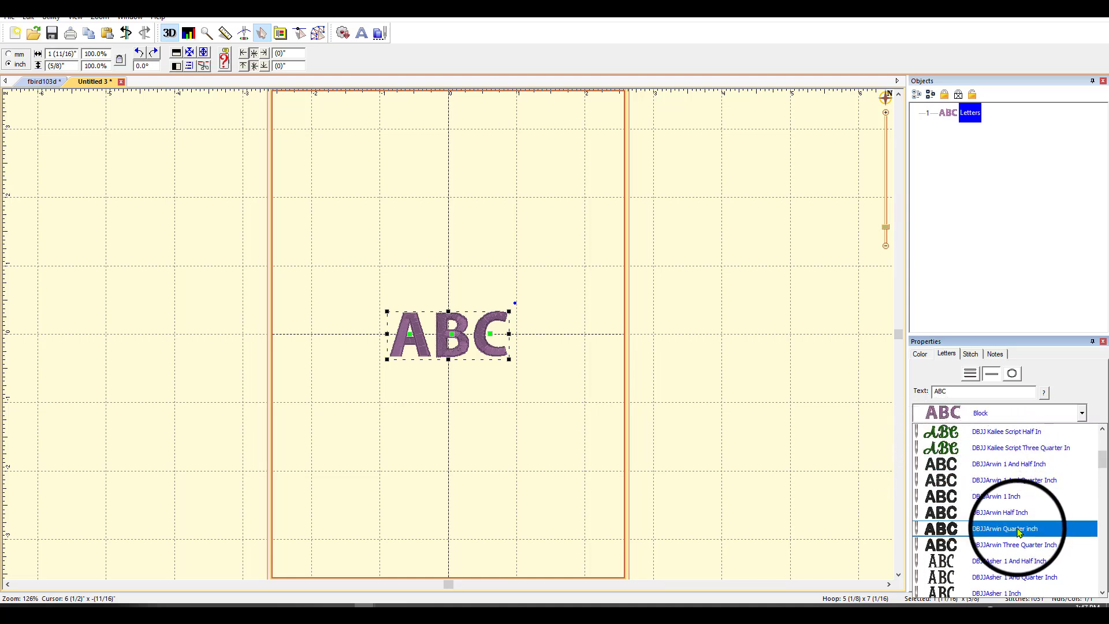
scroll(1005, 516, "down", 1)
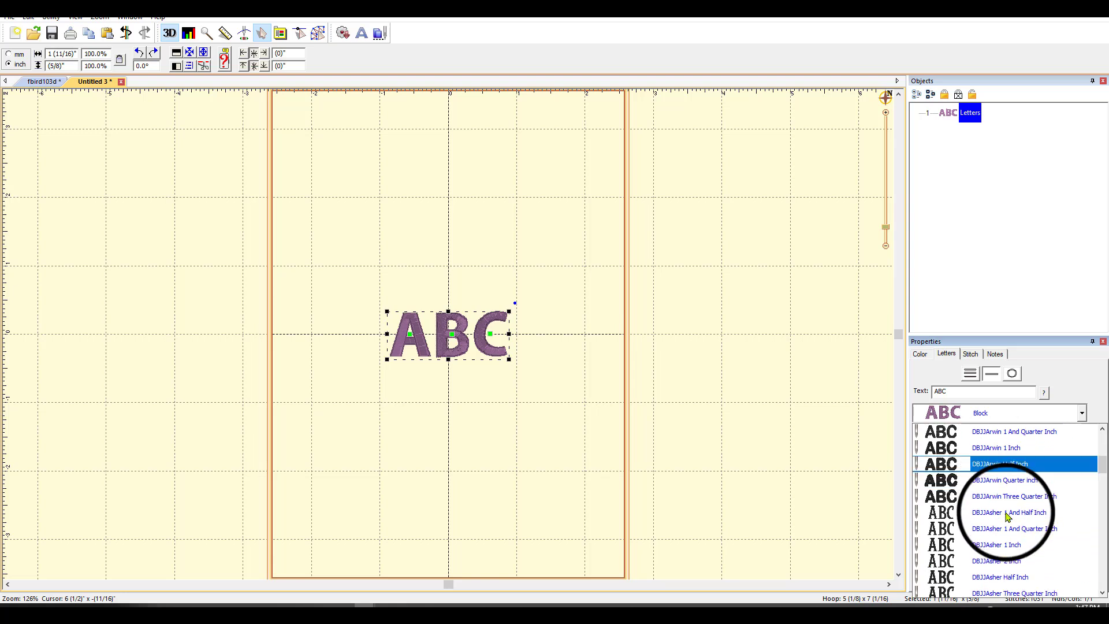
scroll(996, 538, "down", 2)
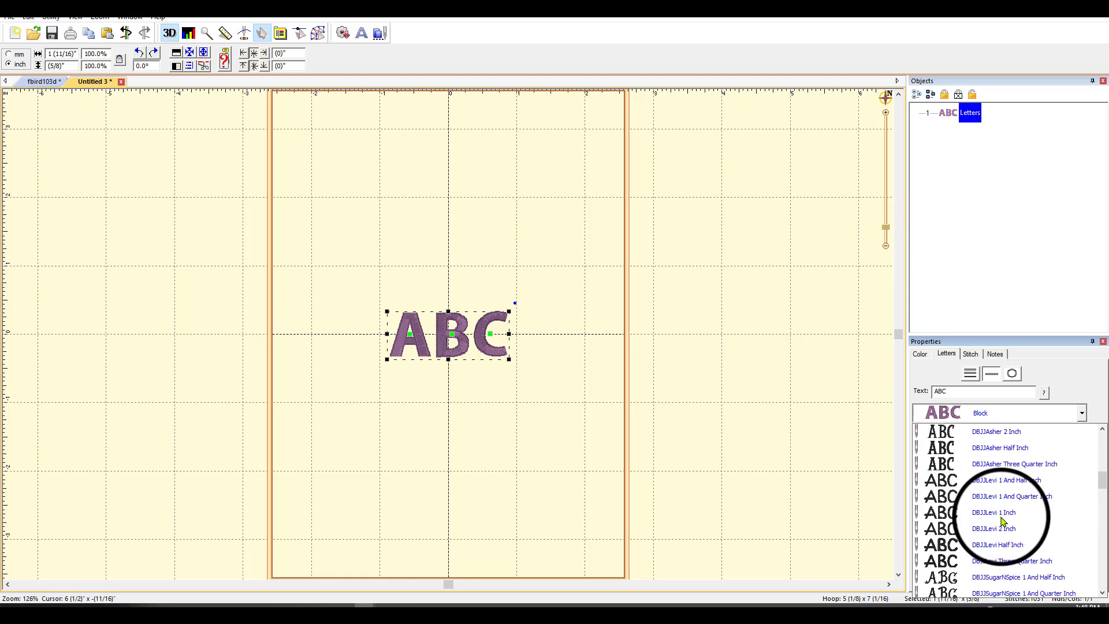
scroll(1002, 521, "down", 2)
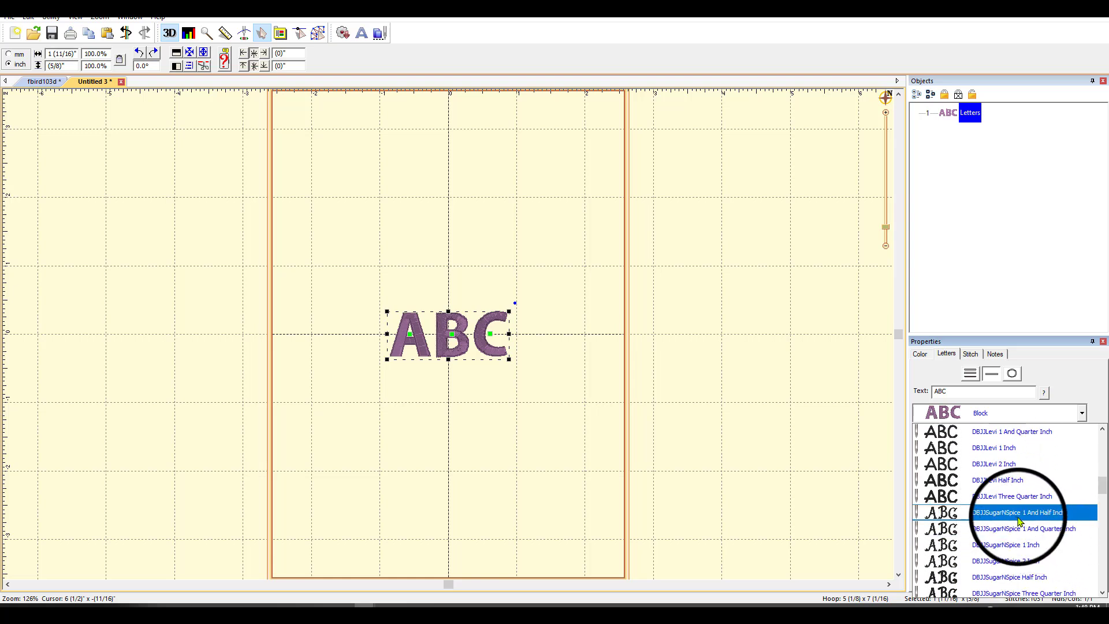
left_click(1002, 514)
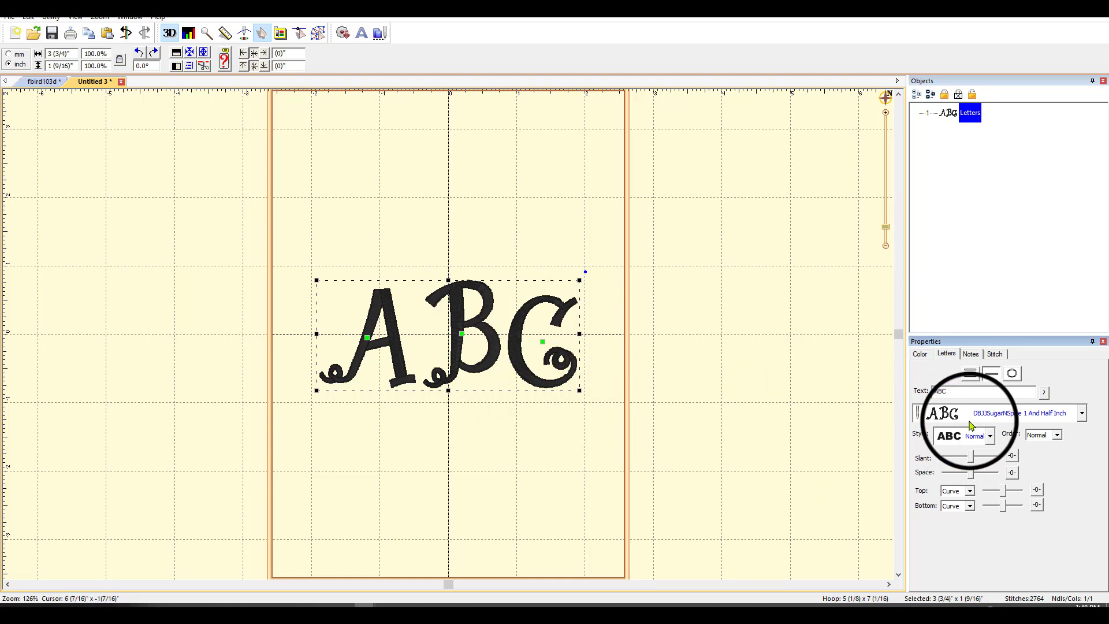
Step: Replace the ABC lettering with a first name and move it straight up to about 1 13/16 inches above the hoop centre
left_click_drag(948, 395, 918, 384)
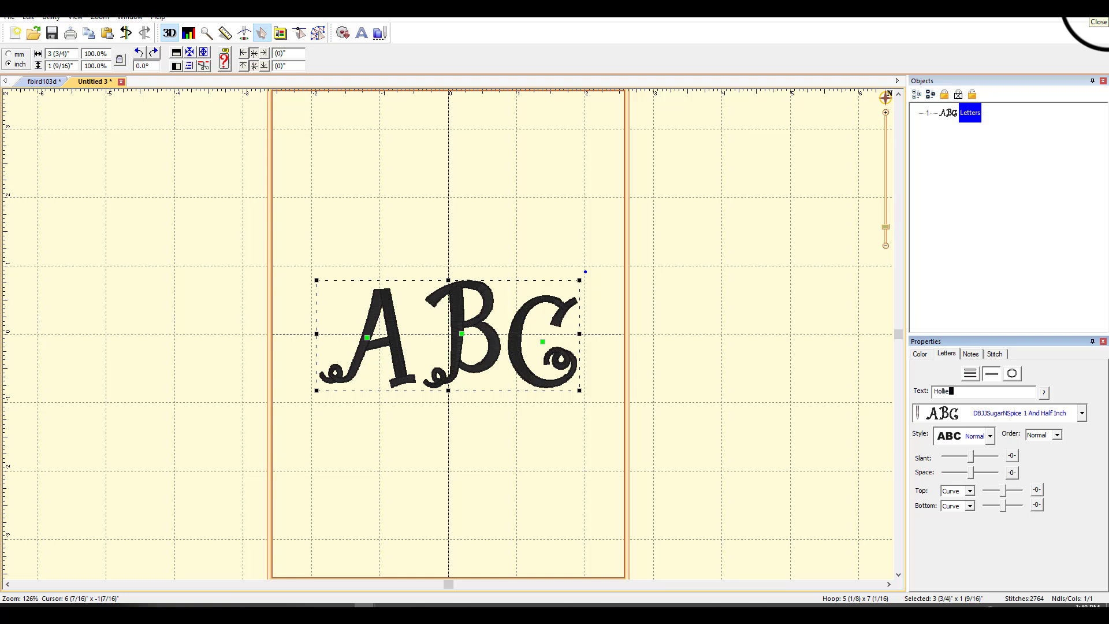
key("Return")
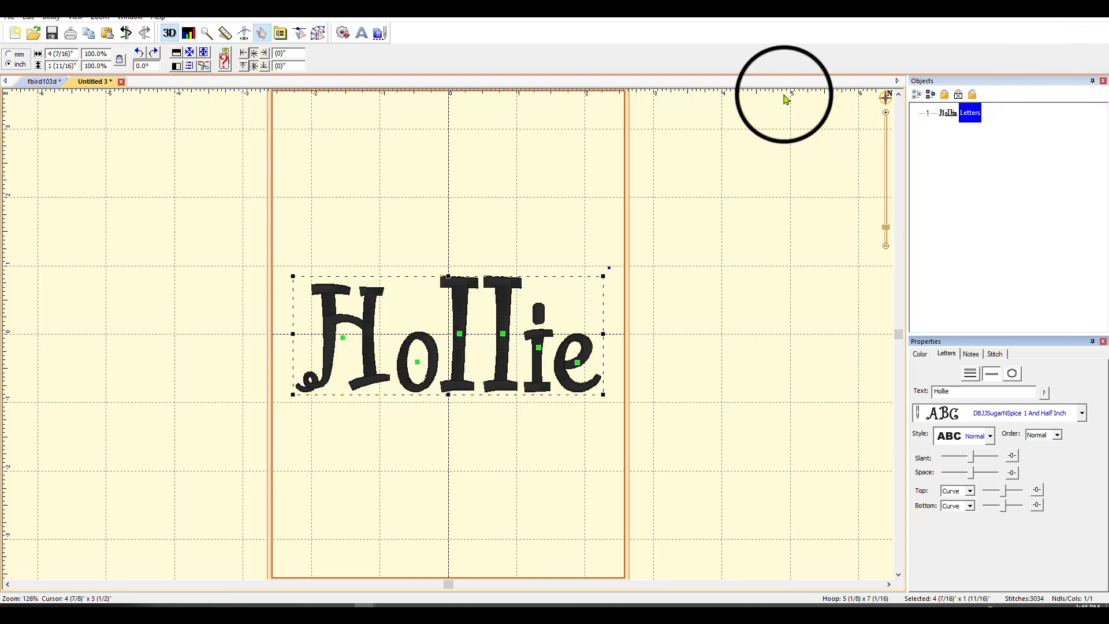
left_click_drag(456, 357, 447, 237)
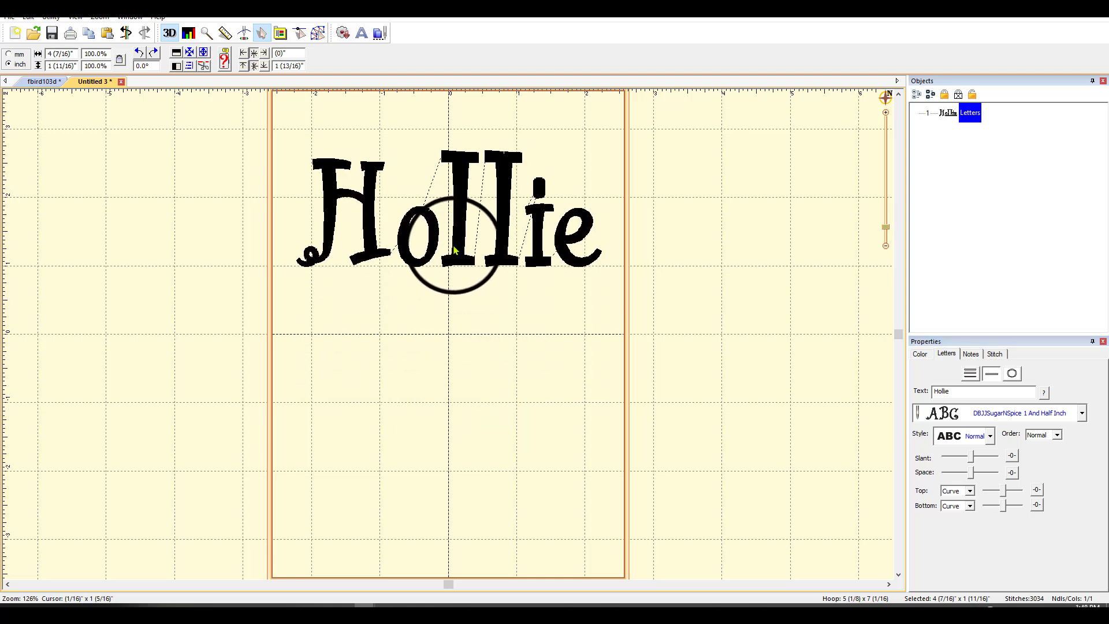
Step: Preview the name lettering in each DBJJSugarNSpice size down to Three Quarter Inch, and go back to 1 And Half Inch
left_click(1082, 413)
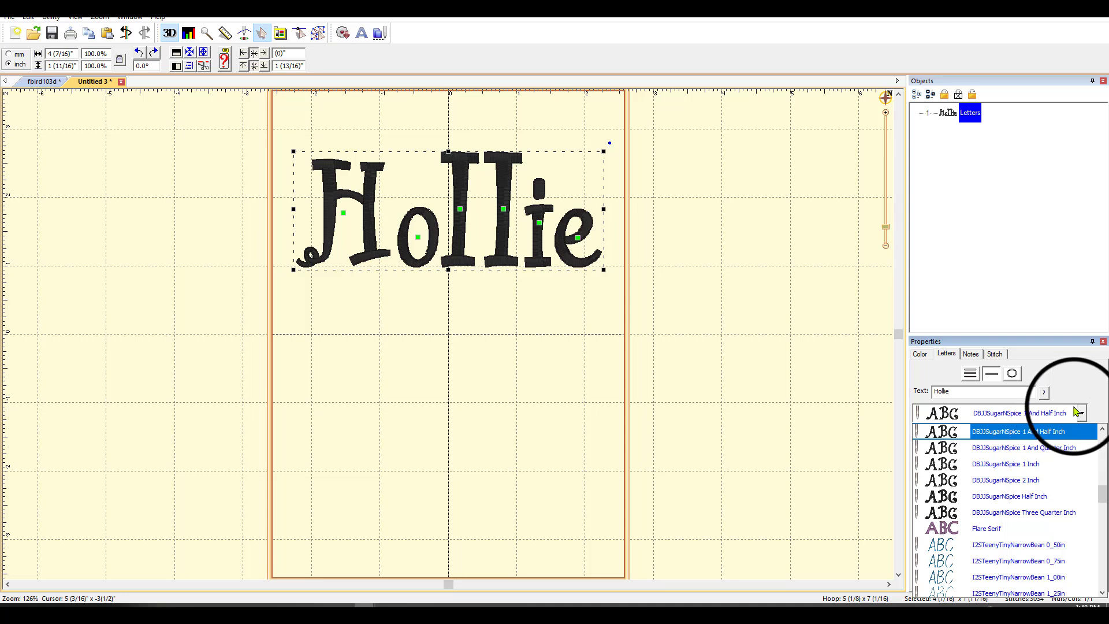
key("Down")
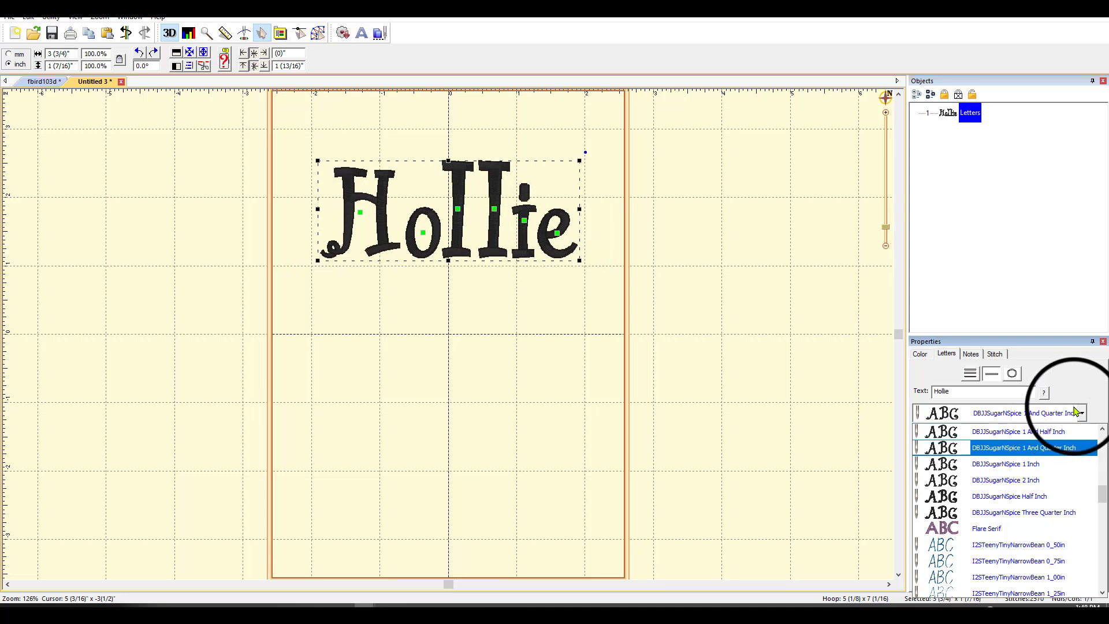
key("Down")
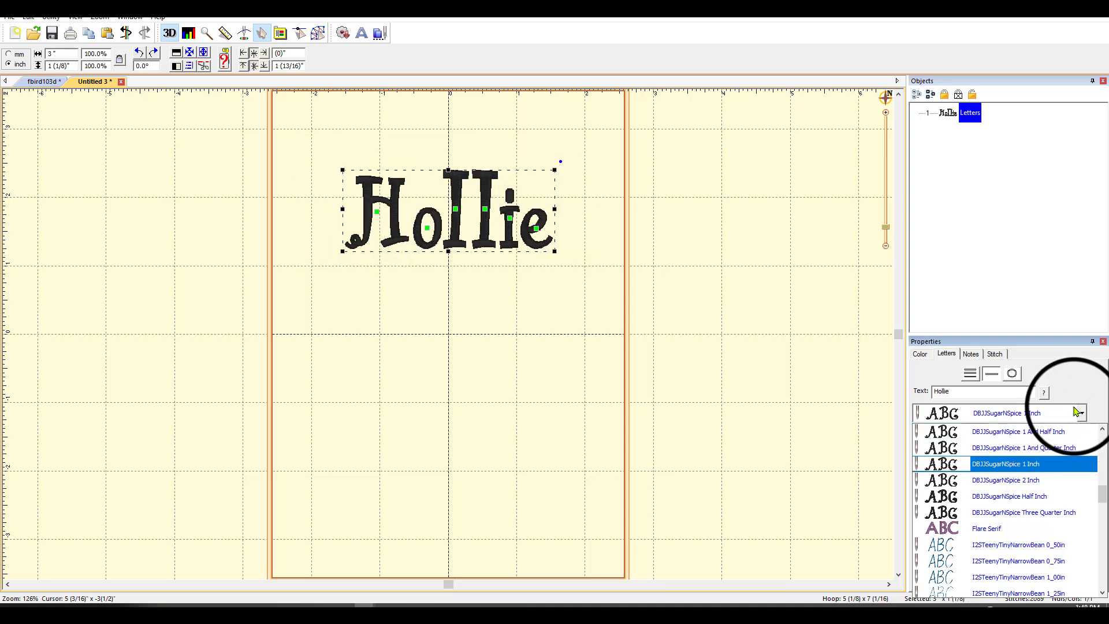
key("Down")
key("Down")
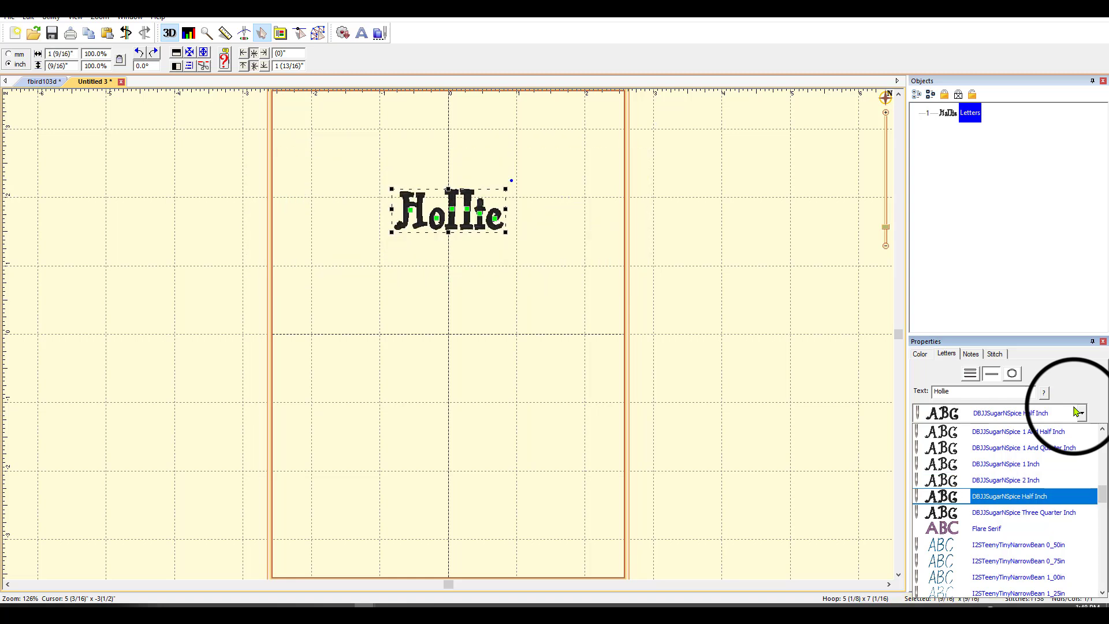
key("Down")
key("Down")
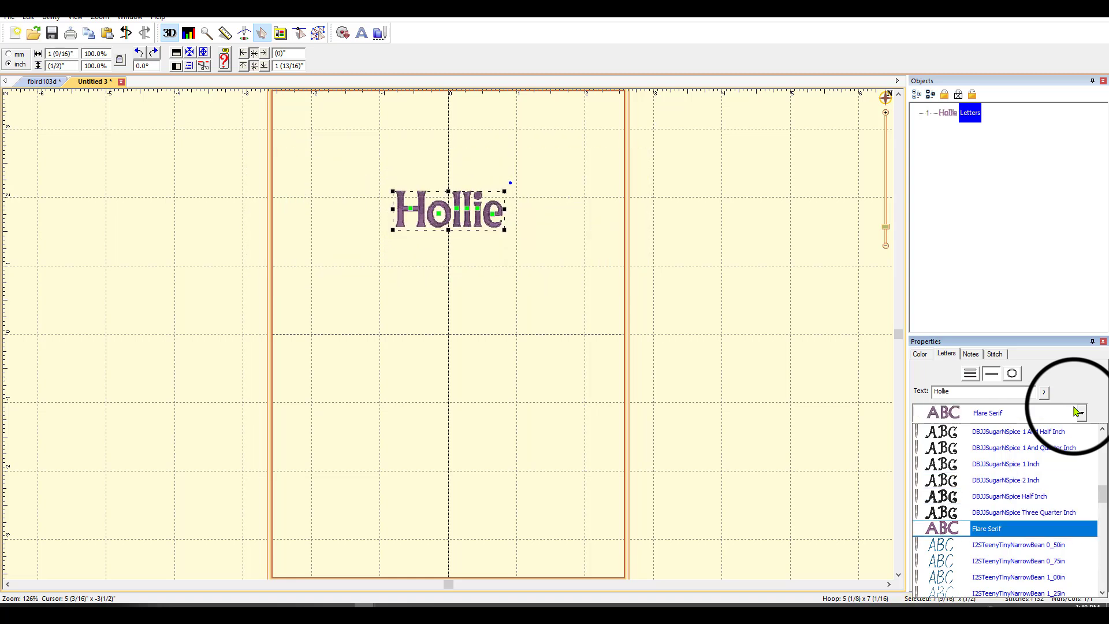
key("Up")
key("Up")
key("Up")
key("Up")
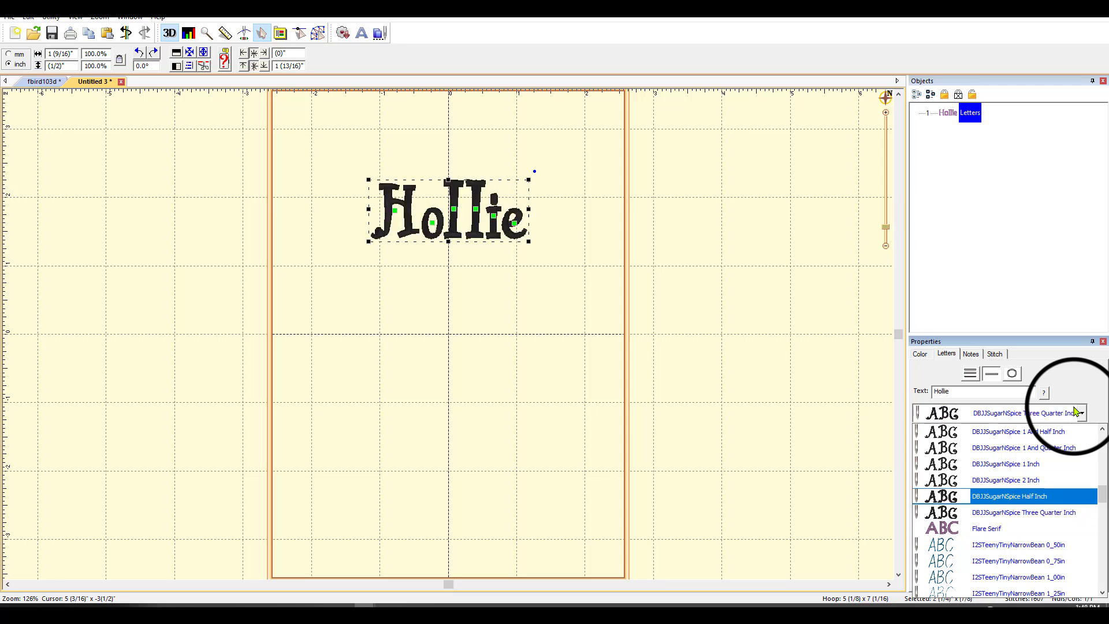
key("Up")
key("Up")
key("Up")
key("Up")
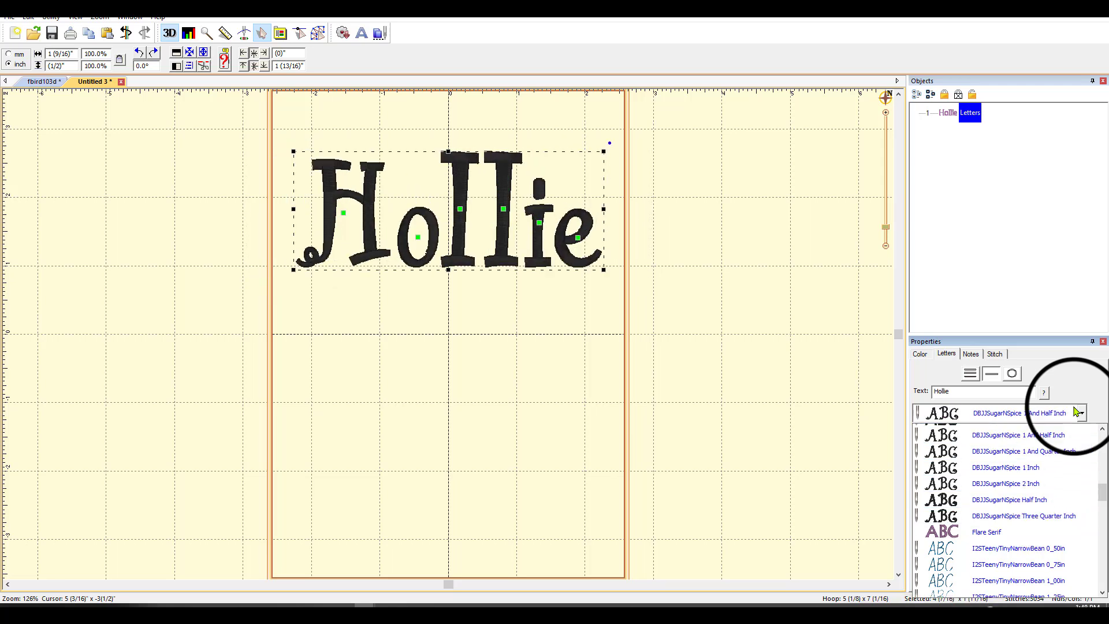
Step: Preview the name lettering in the DBJJLevi sizes and the DBJJAsher sizes, ending on DBJJAsher 1 And Half Inch
key("Up")
key("Up")
key("Up")
key("Up")
key("Up")
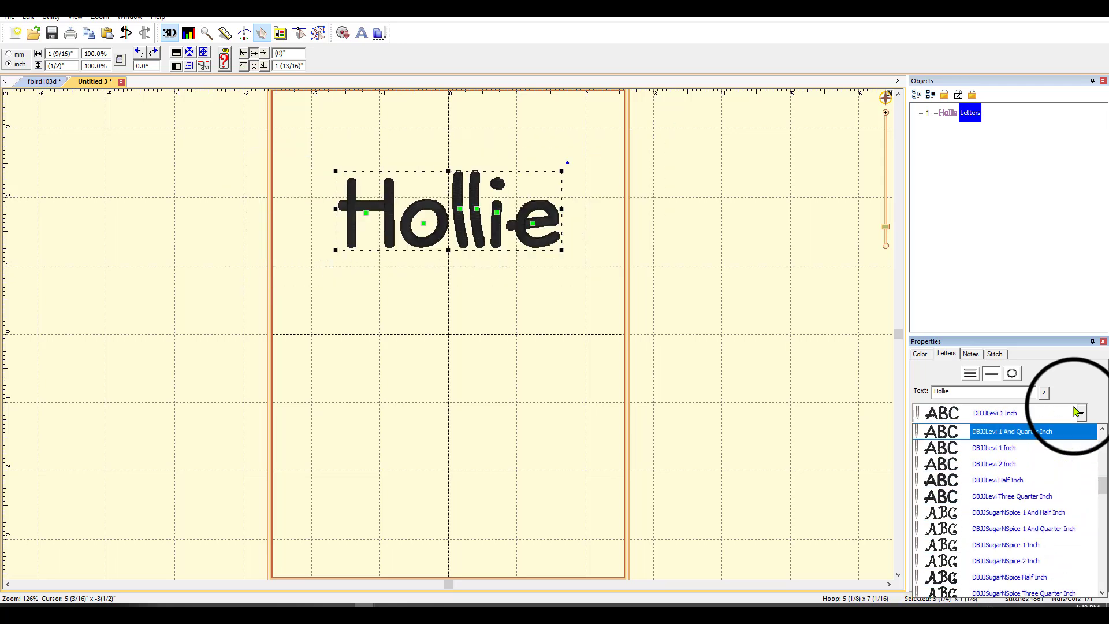
key("Up")
key("Up")
key("Up")
key("Up")
key("Up")
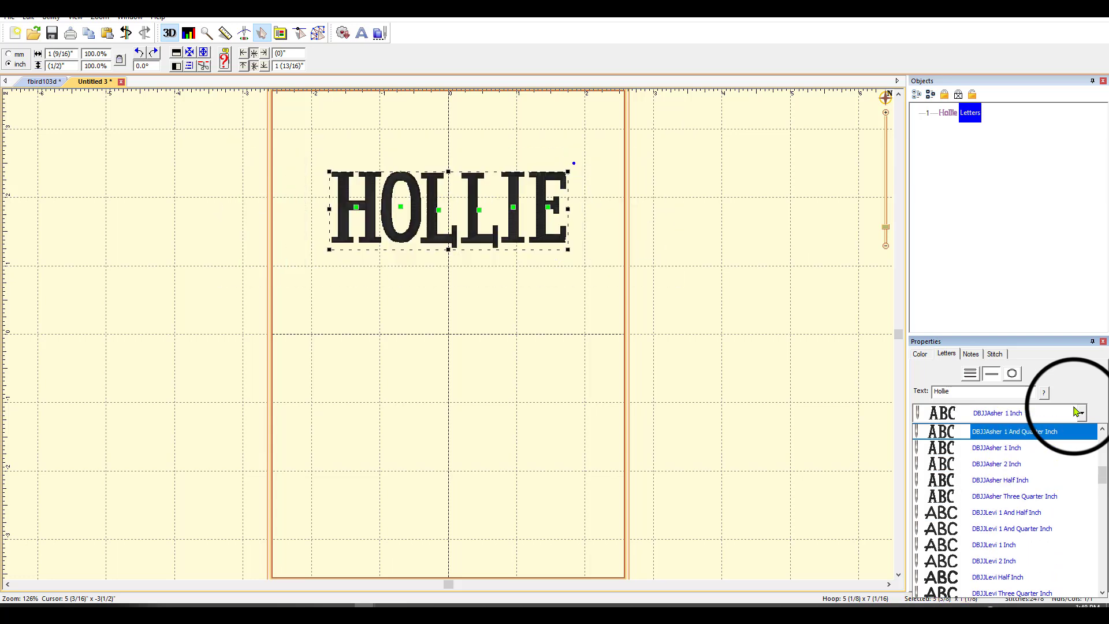
key("Up")
key("Up")
key("Up")
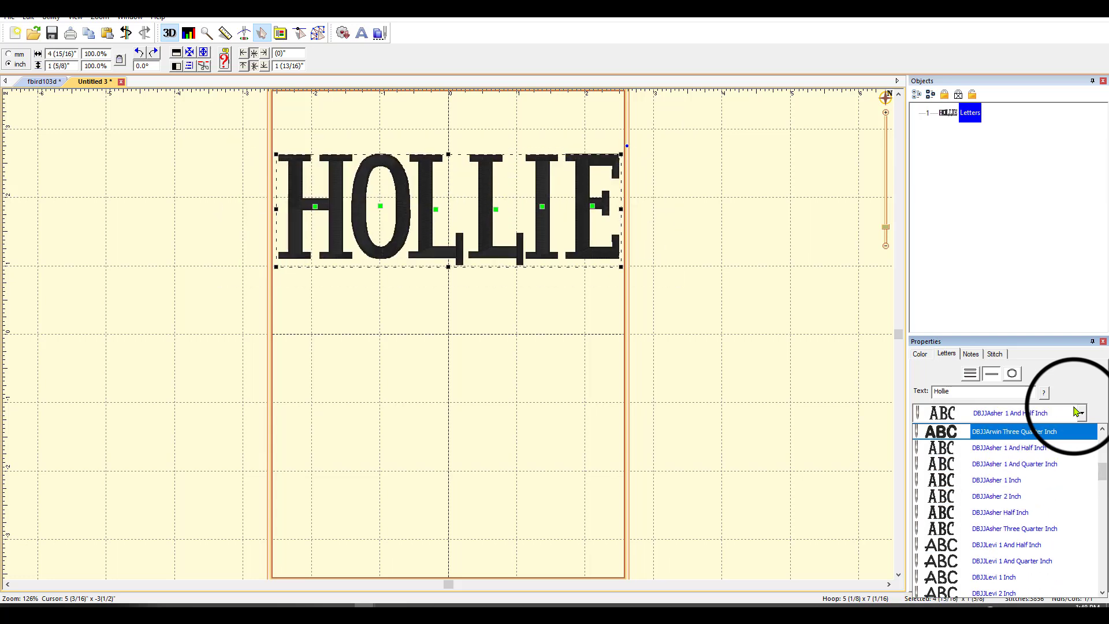
Step: Preview the name lettering in the DBJJArwin sizes, including Half Inch and 1 And Quarter Inch
key("Up")
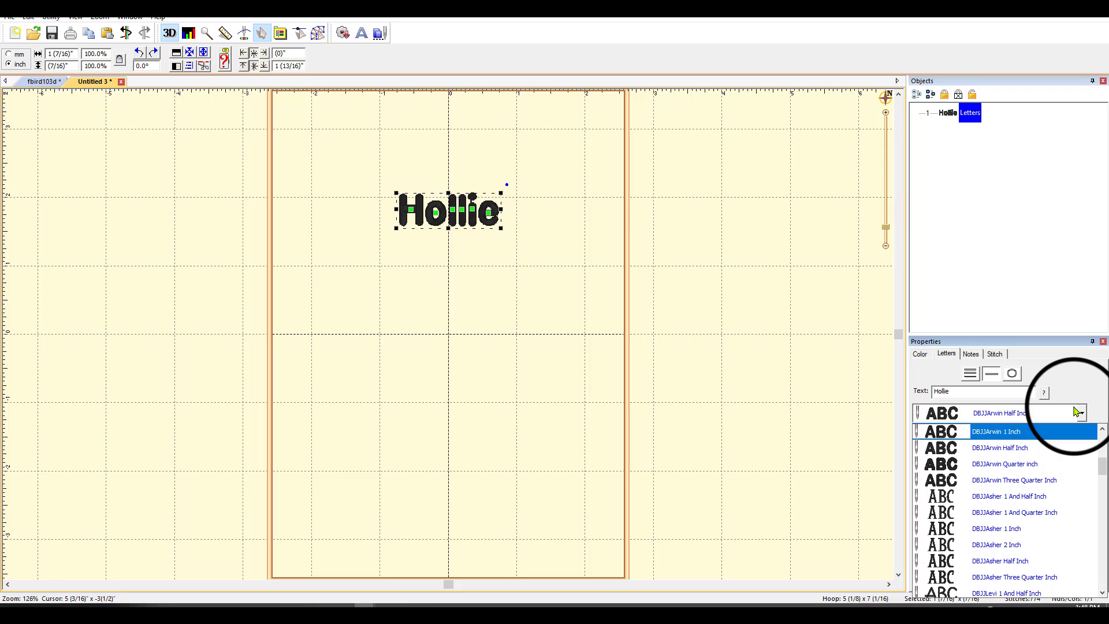
key("Up")
key("Up")
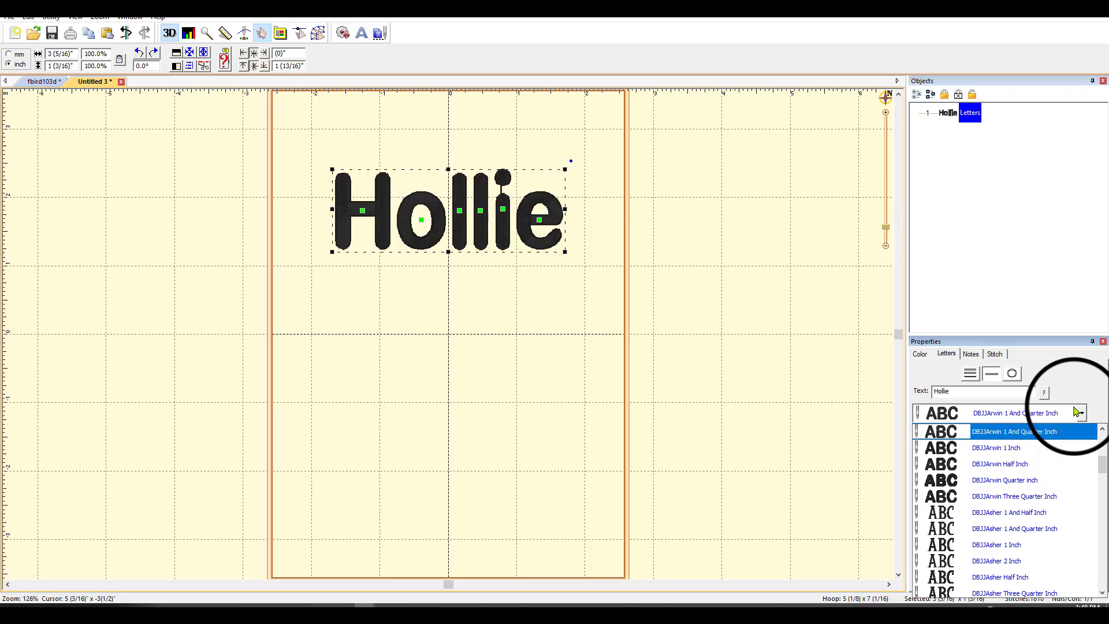
key("Up")
Step: Go through the DBJJ Kailee Script sizes and set the name lettering's font to DBJJ Kailee Script 1 Half In
key("Up")
key("Up")
key("Up")
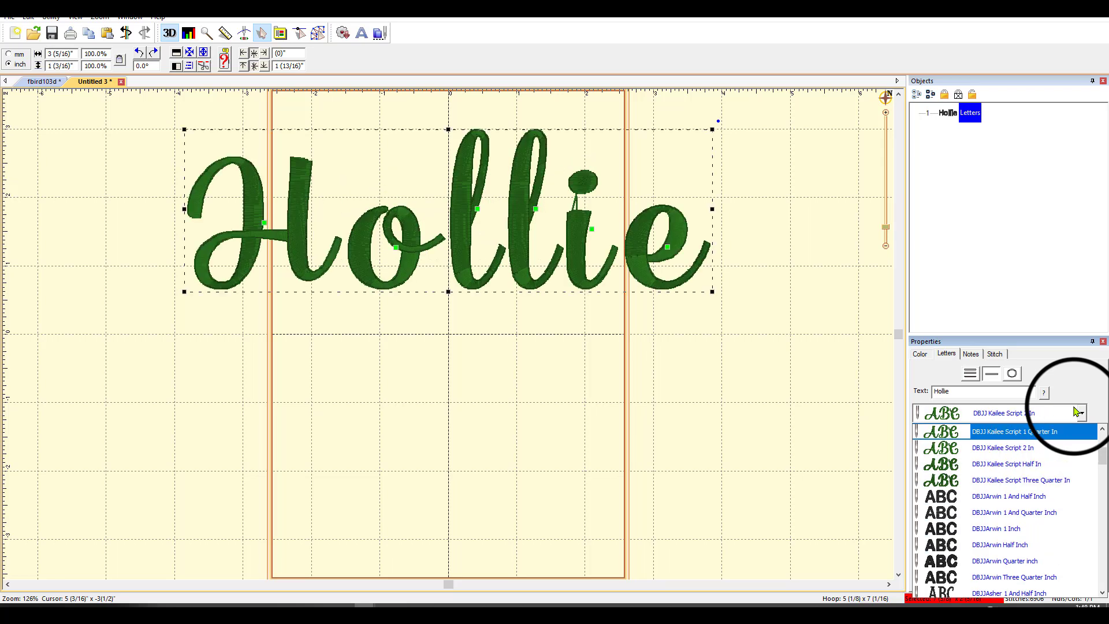
key("Up")
key("Up")
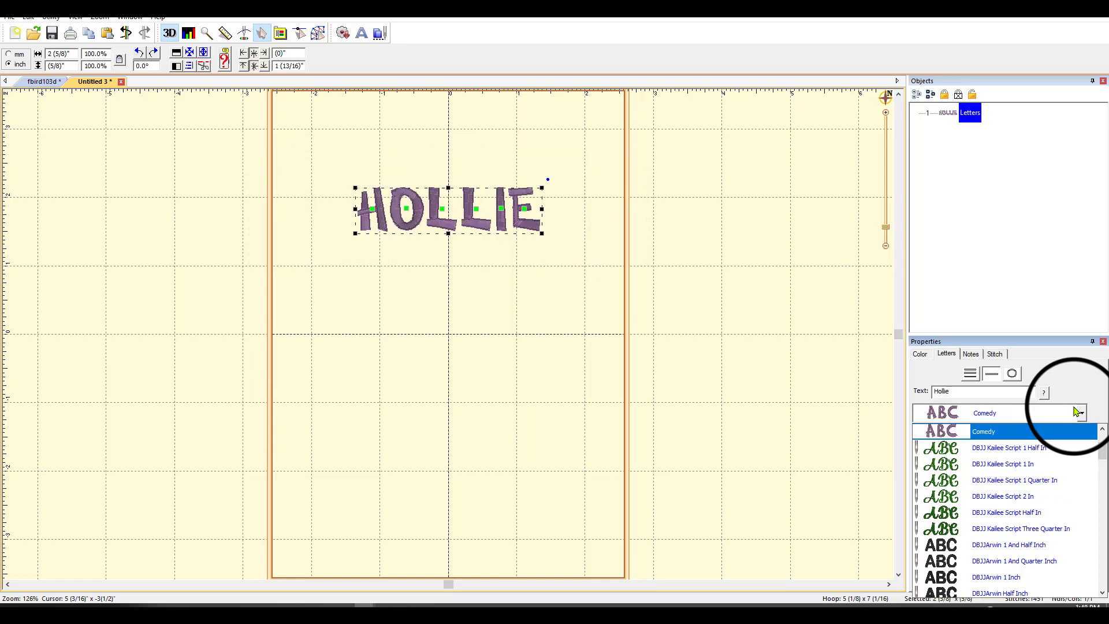
key("Down")
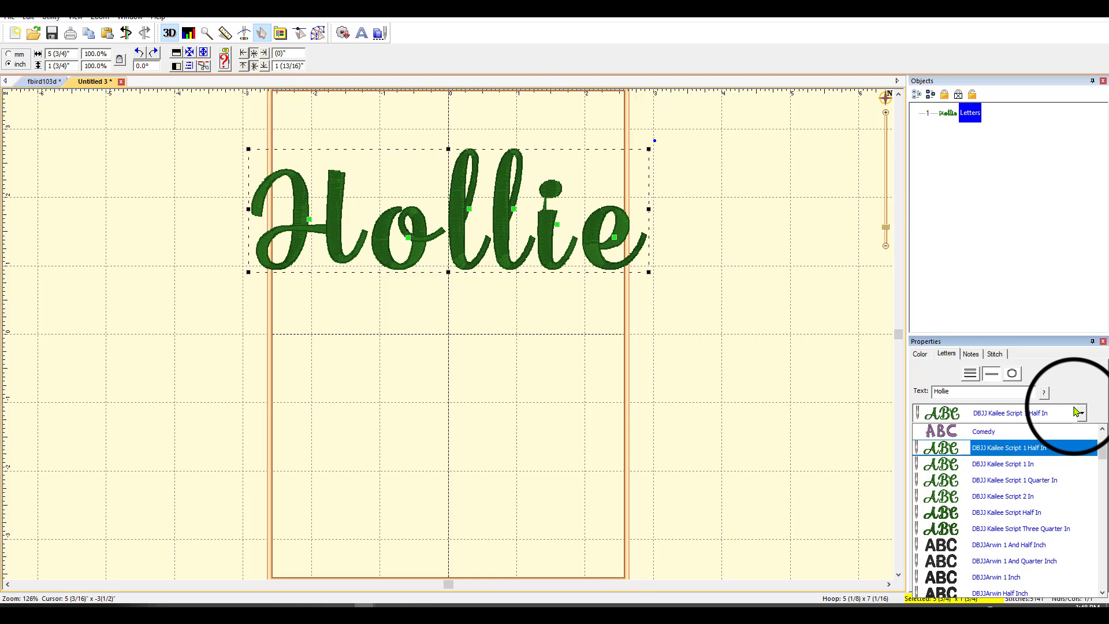